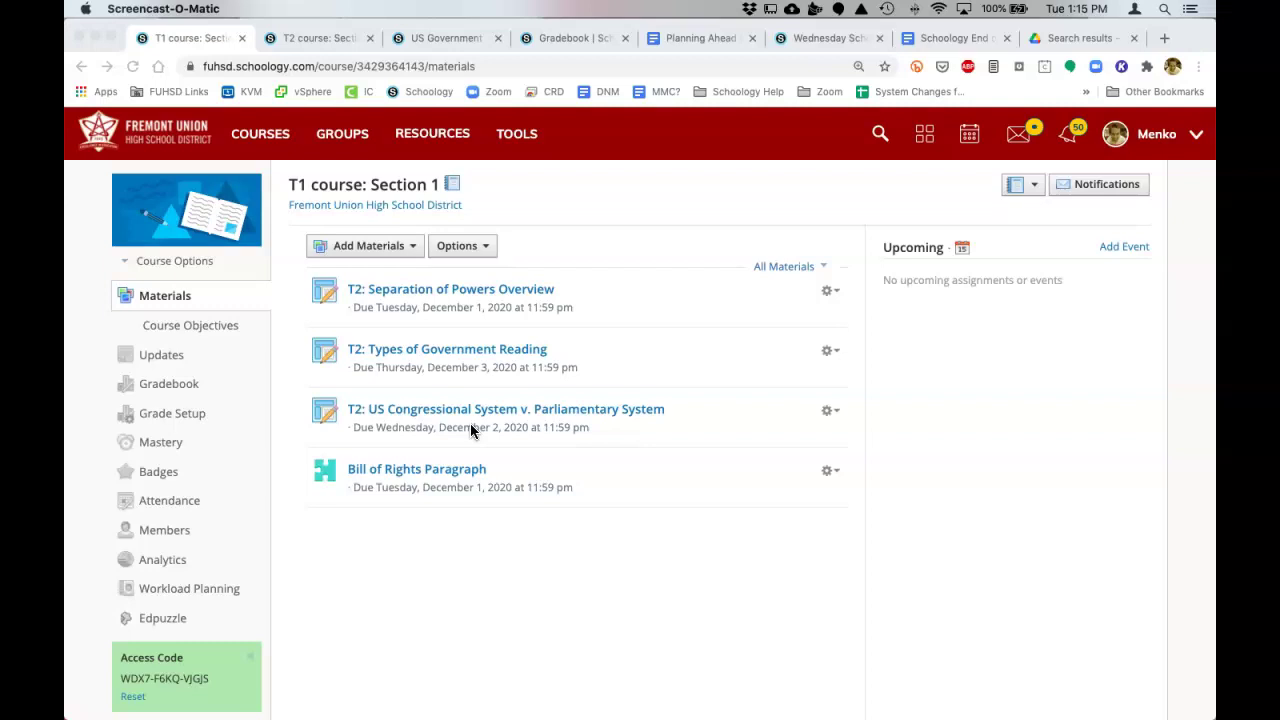
Review the T2 course's materials, and check the T2 Assignments category weight in the T1 course's Grade Setup.
{"action": "left_click", "coordinate": [300, 40]}
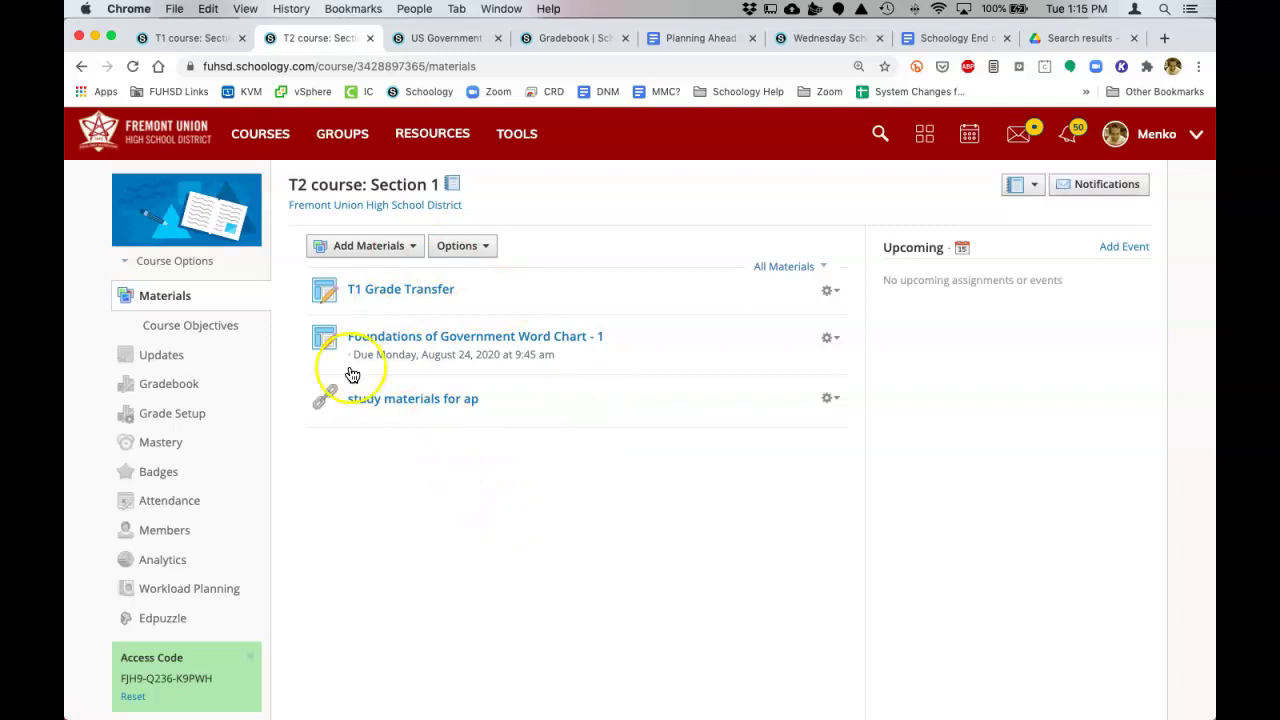
{"action": "left_click", "coordinate": [179, 40]}
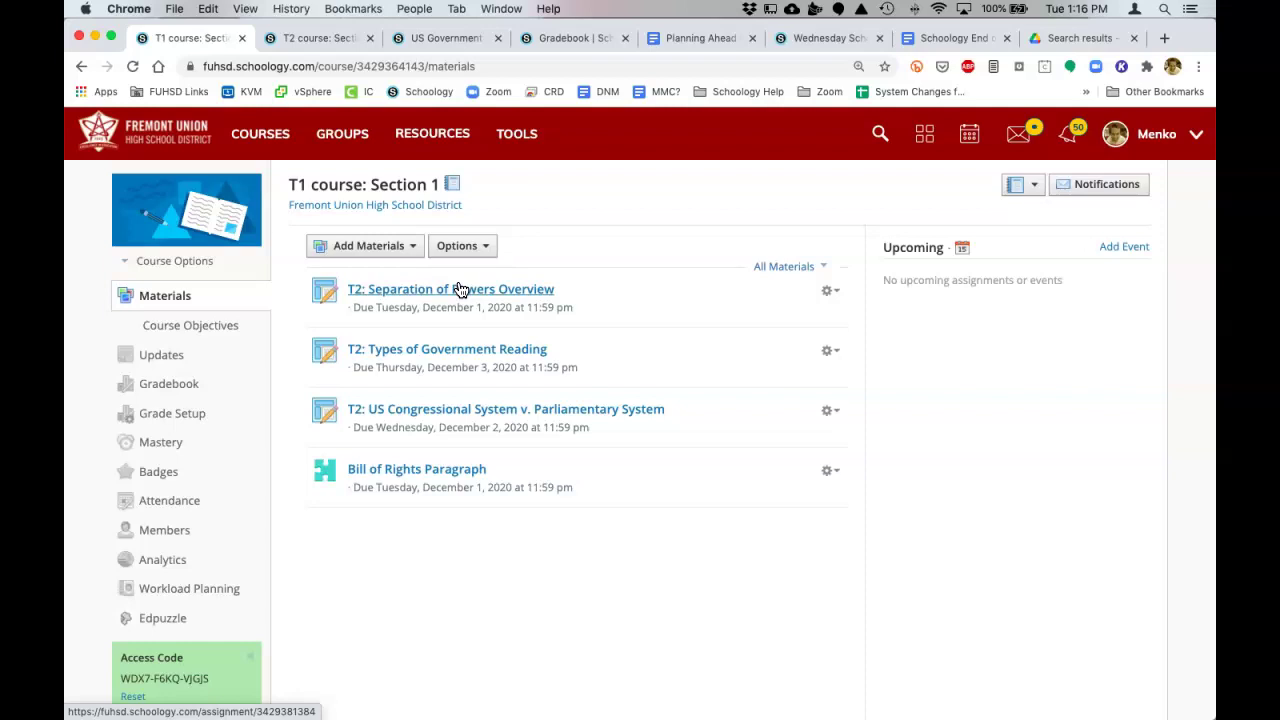
{"action": "left_click", "coordinate": [170, 420]}
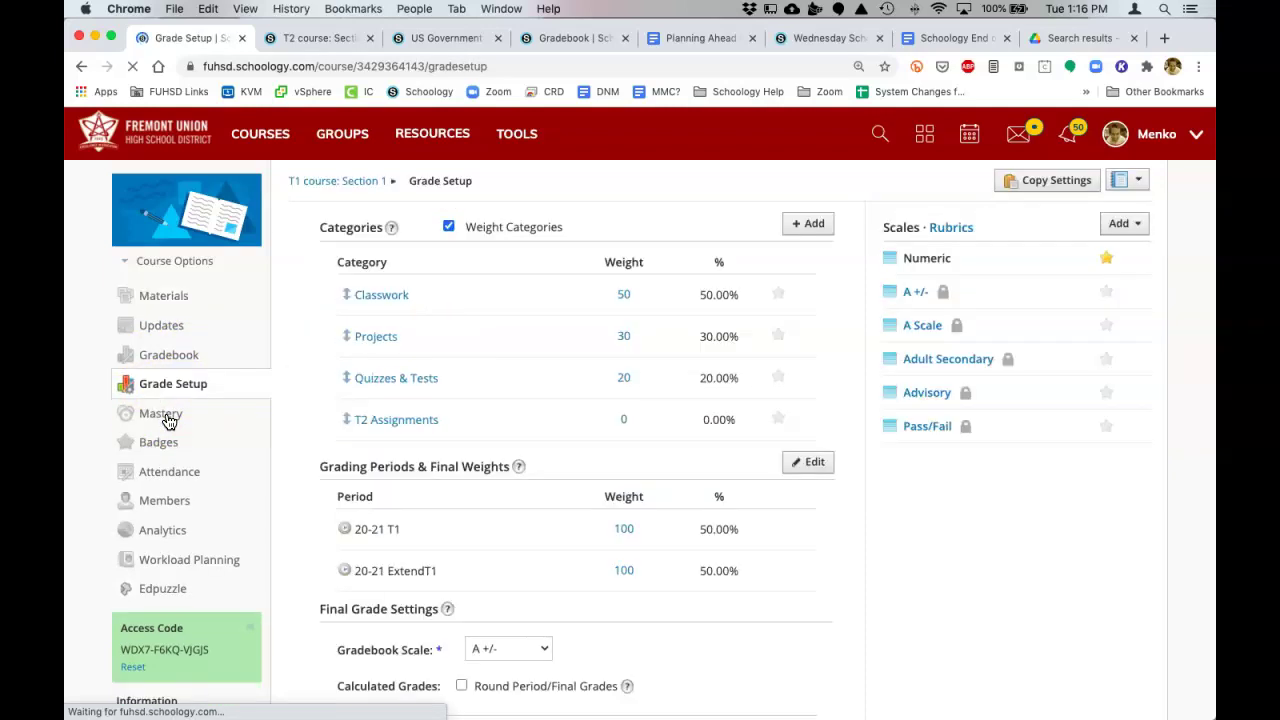
{"action": "left_click", "coordinate": [361, 420]}
{"action": "left_click", "coordinate": [636, 424]}
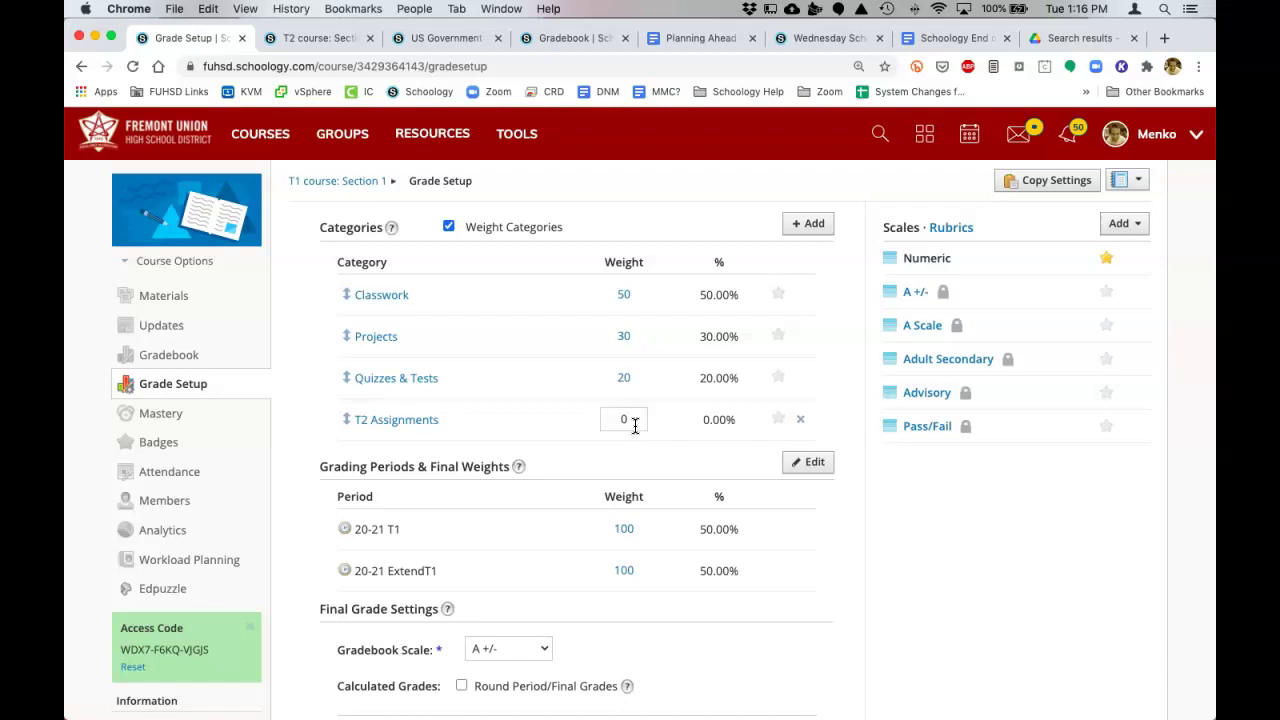
{"action": "key", "text": "Return"}
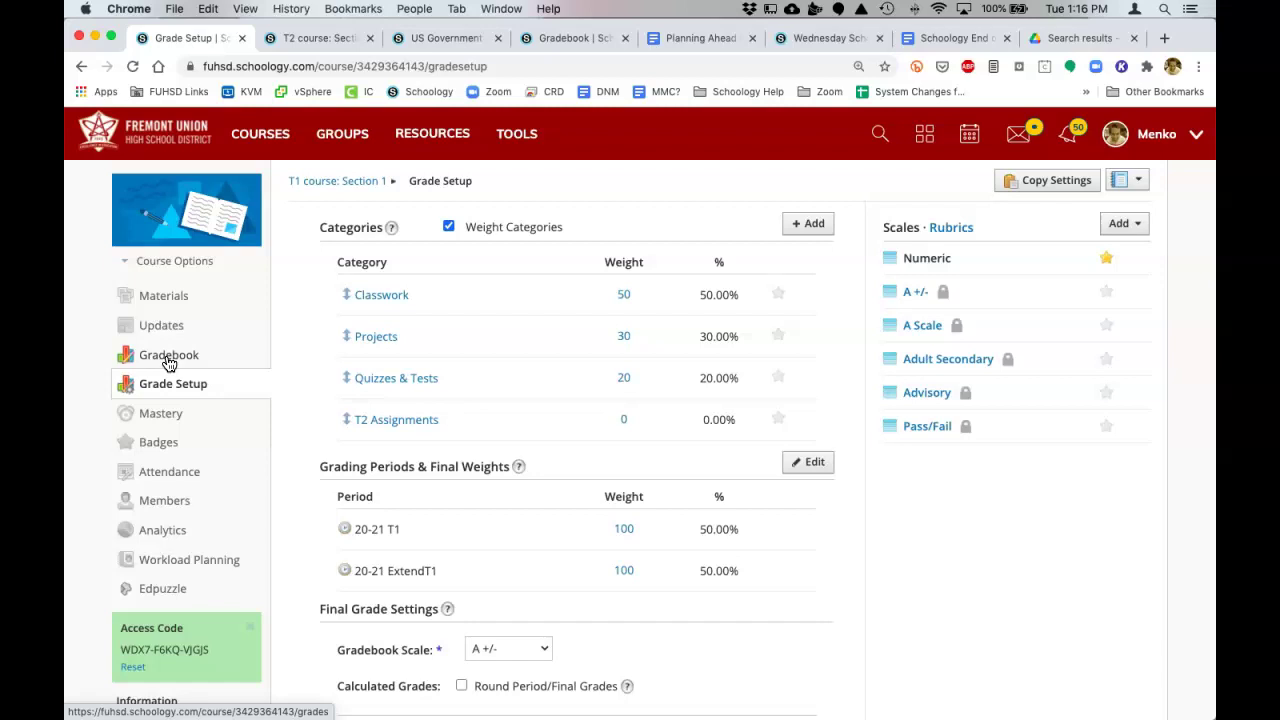
Open the T1 course's gradebook and filter it to the T2 Assignments category.
{"action": "left_click", "coordinate": [168, 356]}
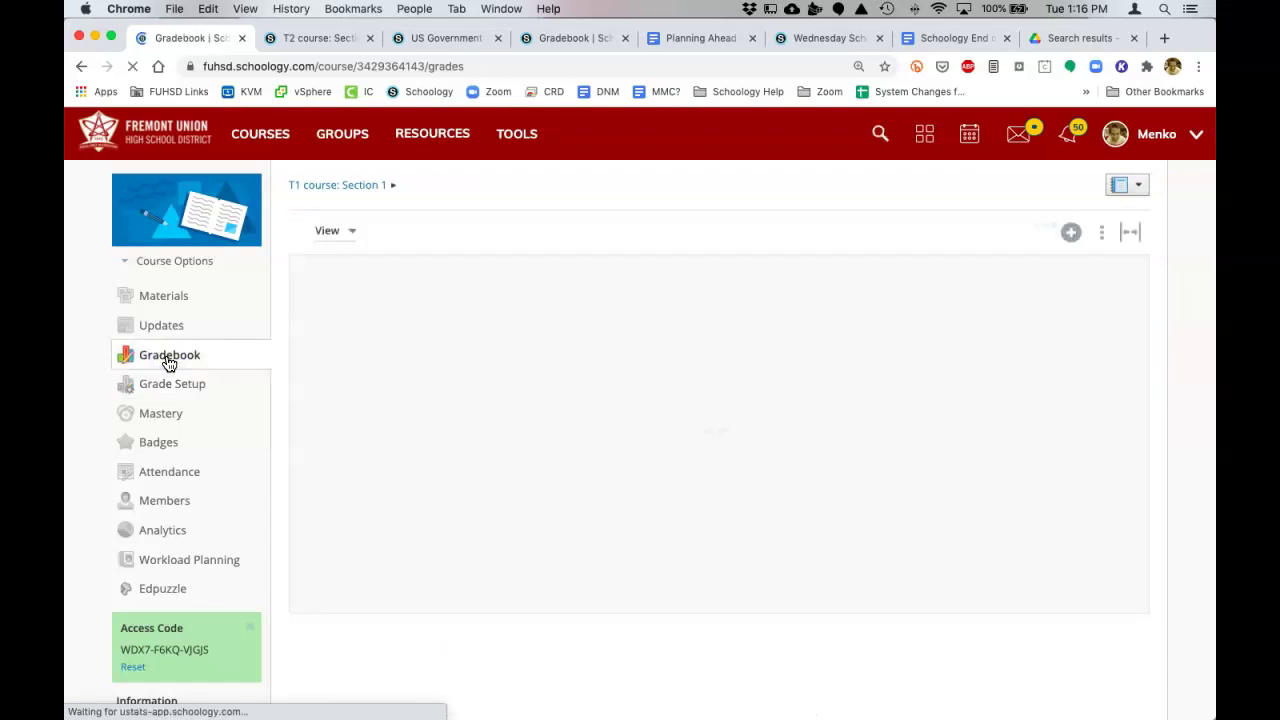
{"action": "left_click", "coordinate": [1104, 238]}
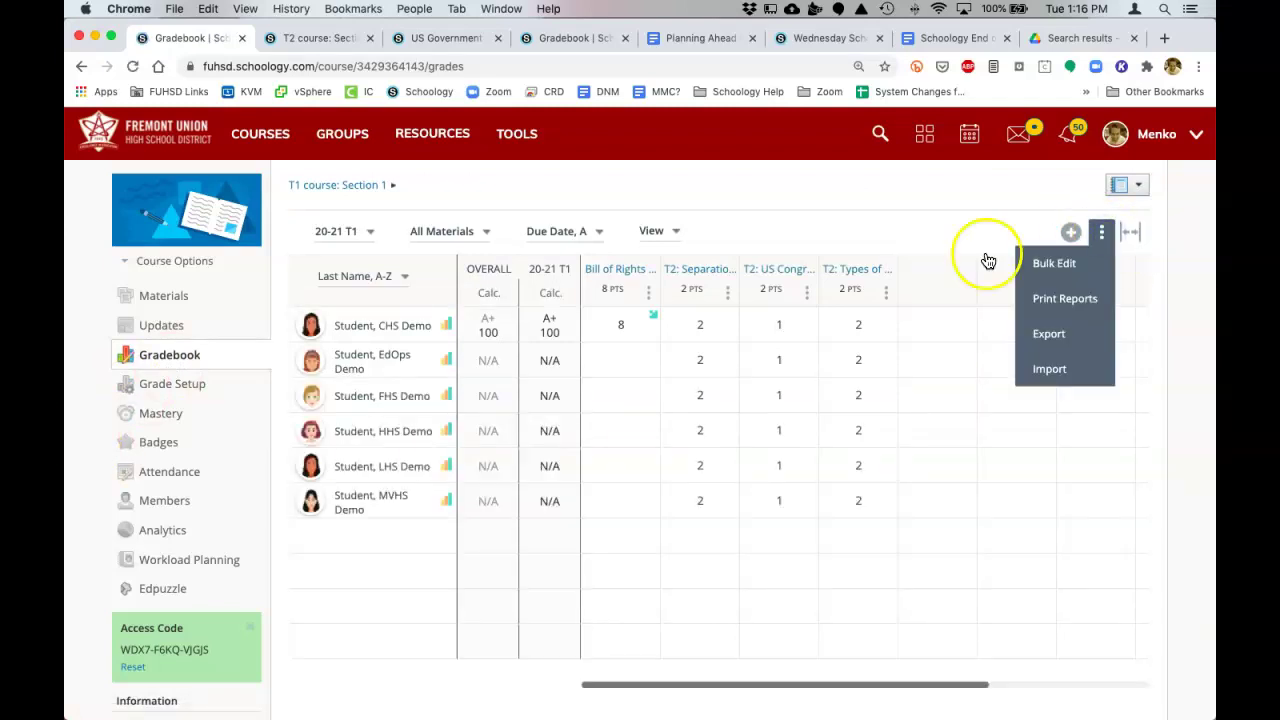
{"action": "left_click", "coordinate": [448, 231]}
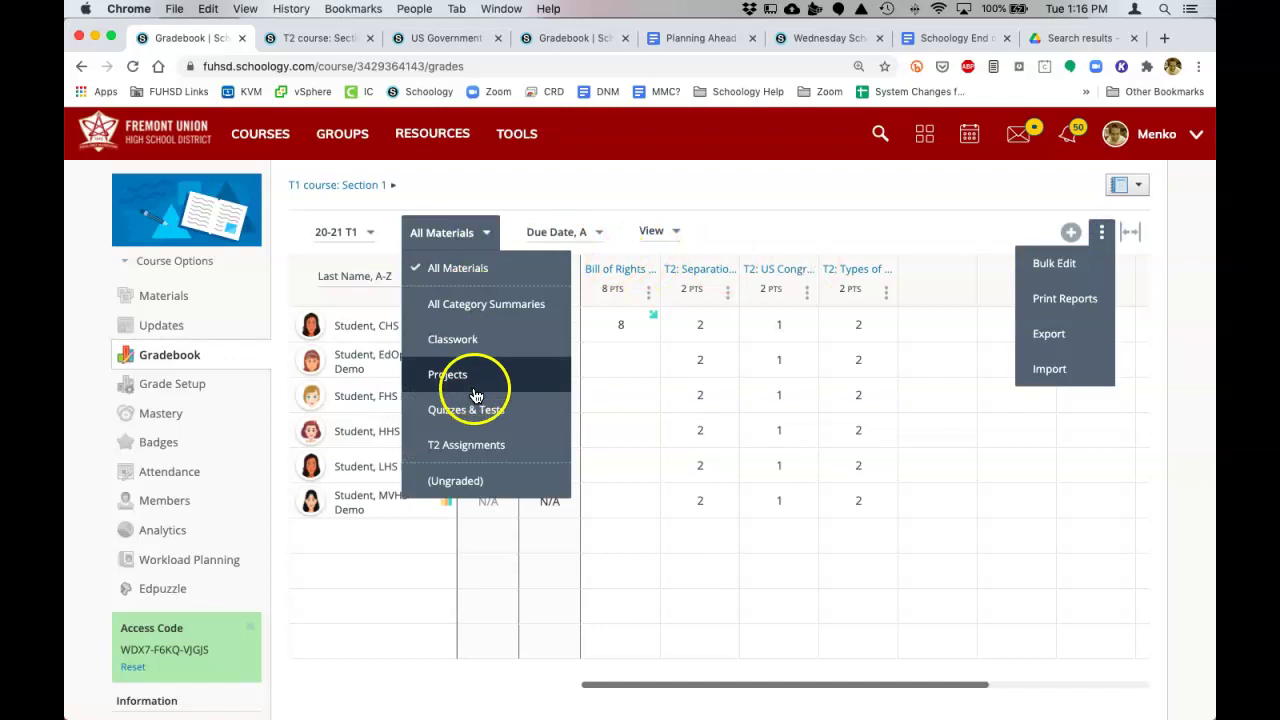
{"action": "left_click", "coordinate": [478, 445]}
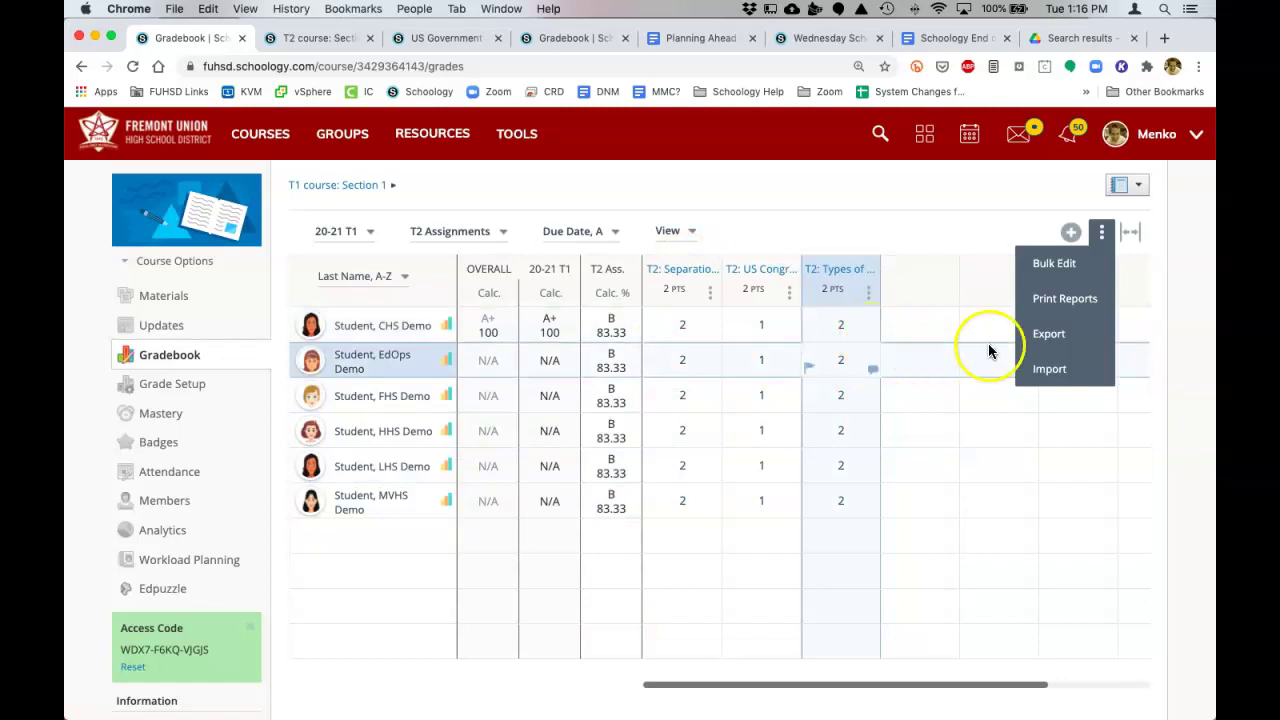
Export the T1 course's grades using the Gradebook as CSV export type.
{"action": "left_click", "coordinate": [1065, 345]}
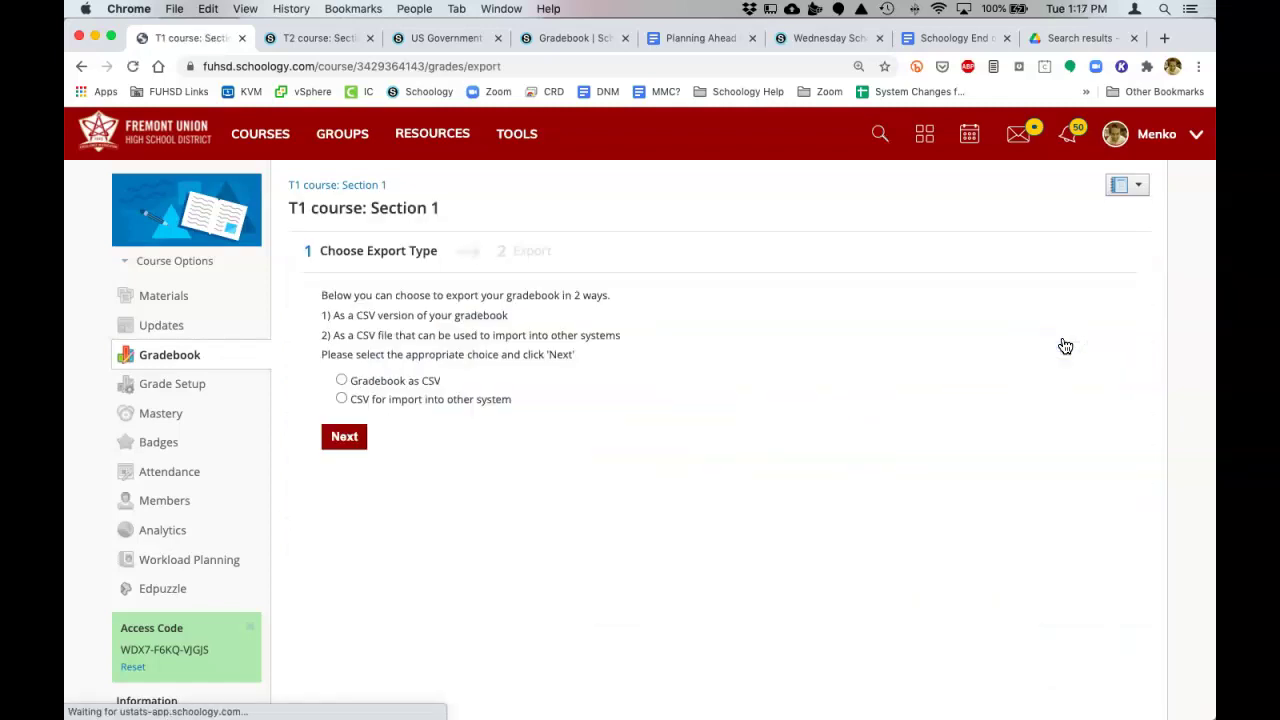
{"action": "left_click", "coordinate": [386, 385]}
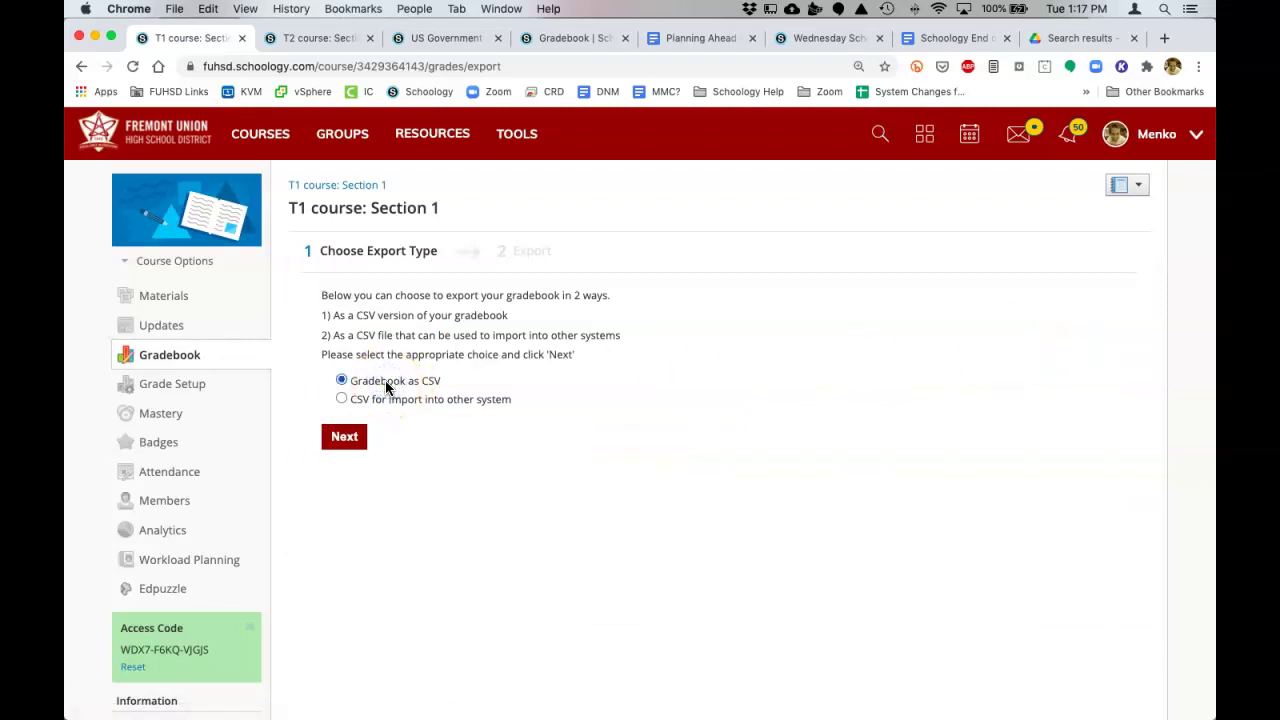
{"action": "left_click", "coordinate": [345, 436]}
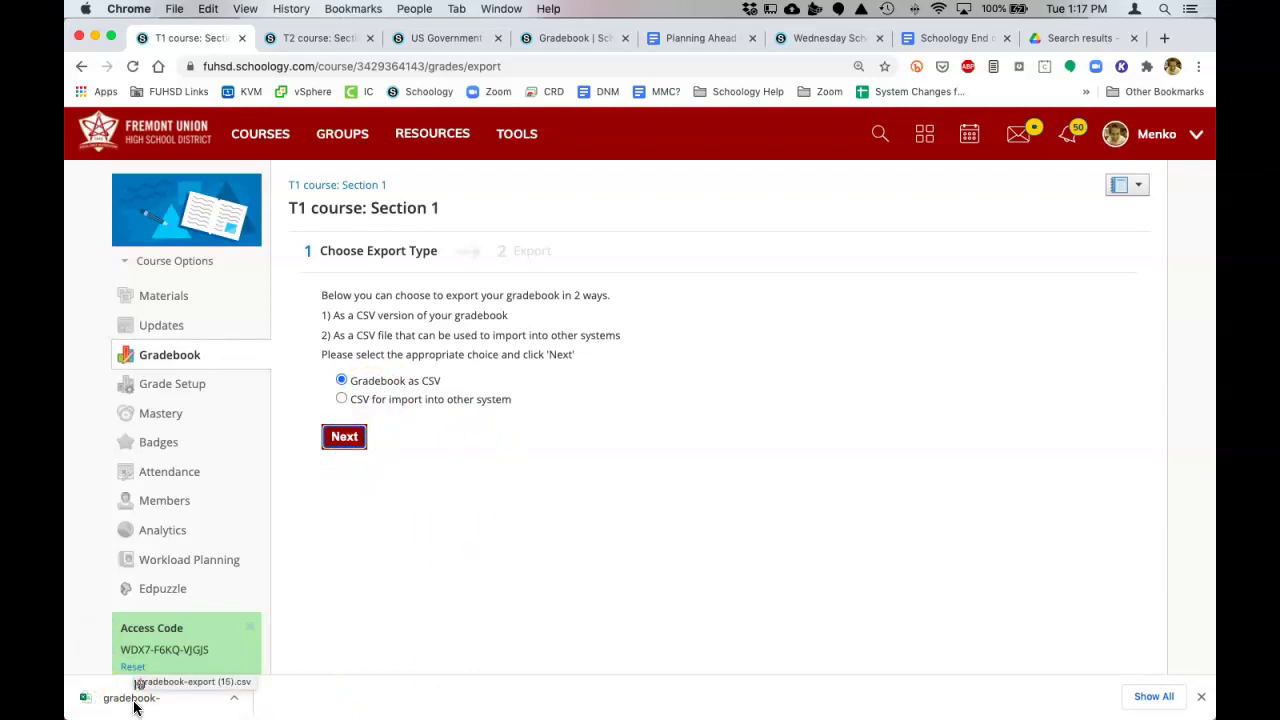
Open the exported file gradebook-export (15).csv from the Downloads folder and switch to it in Excel.
{"action": "left_click", "coordinate": [134, 705]}
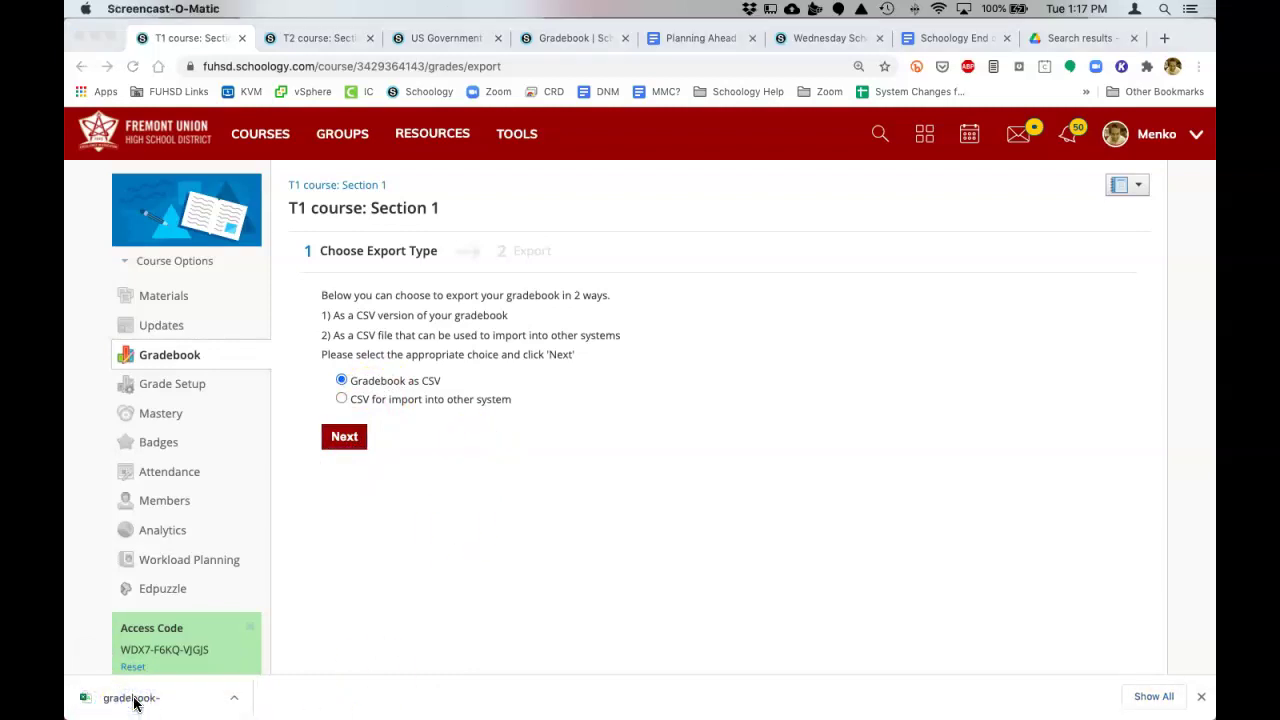
{"action": "left_click", "coordinate": [129, 702]}
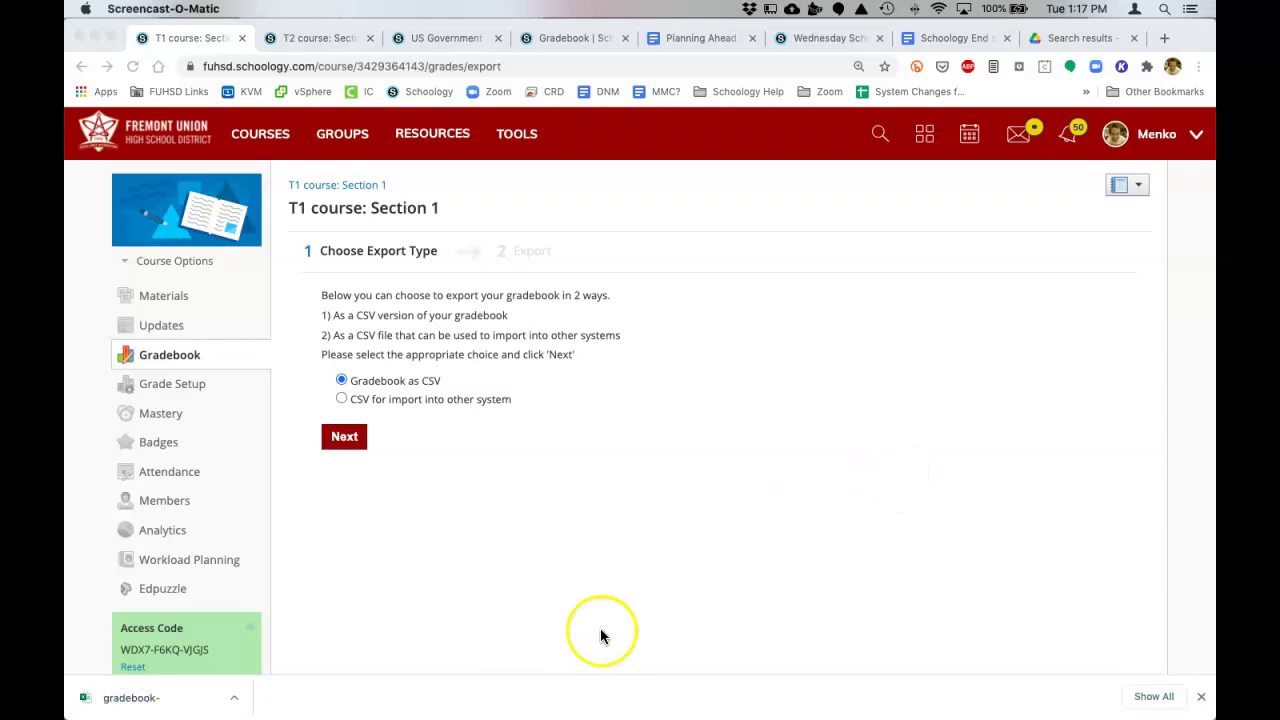
{"action": "left_click", "coordinate": [86, 699]}
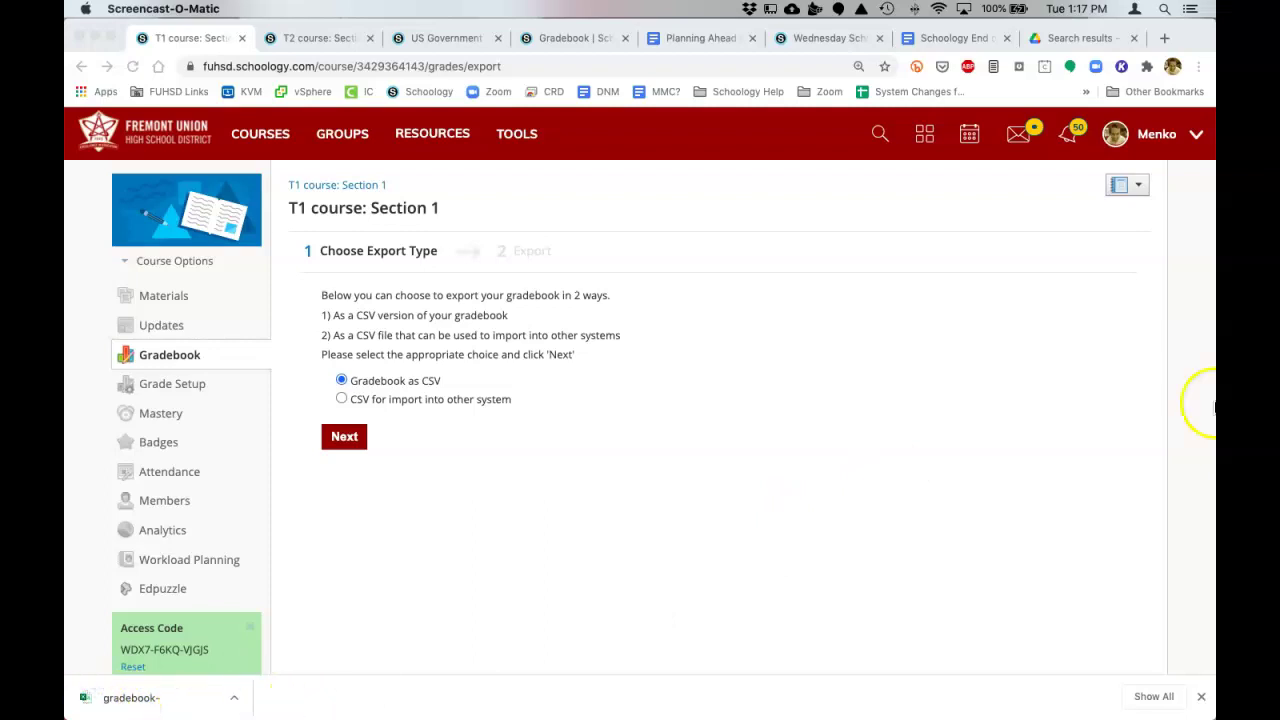
{"action": "left_click", "coordinate": [1166, 105]}
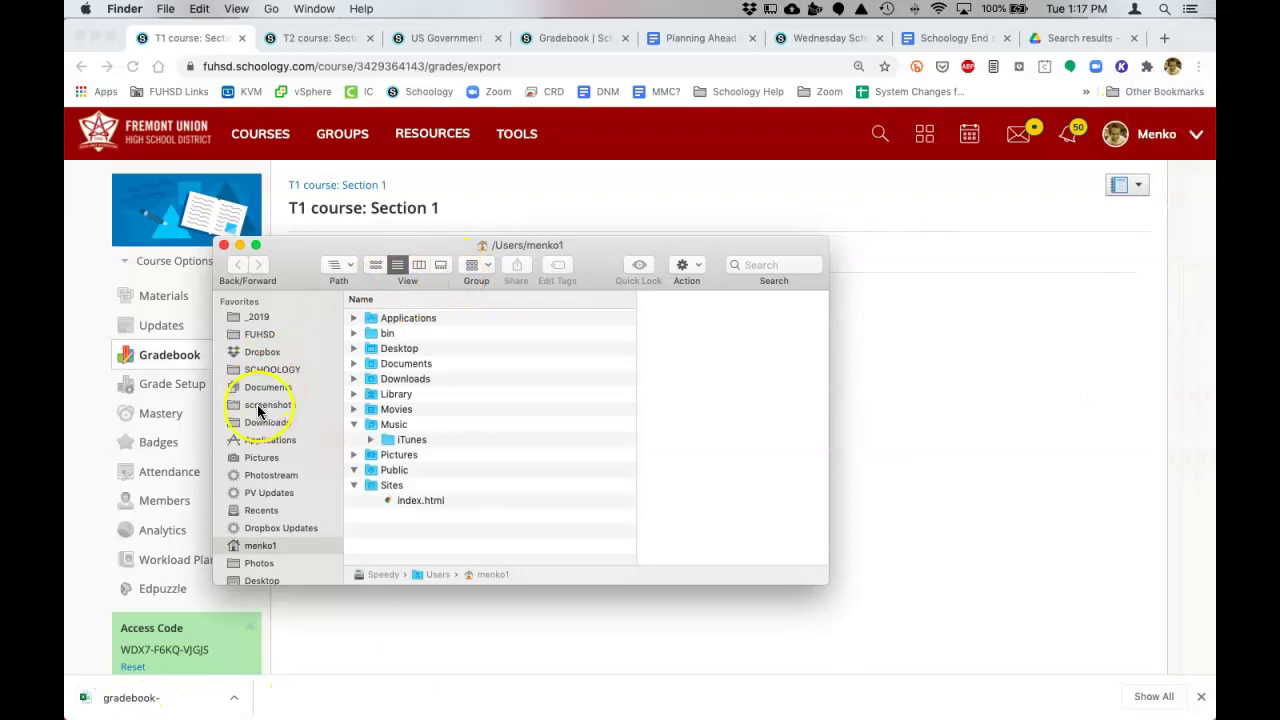
{"action": "left_click", "coordinate": [262, 422]}
{"action": "double_click", "coordinate": [387, 319]}
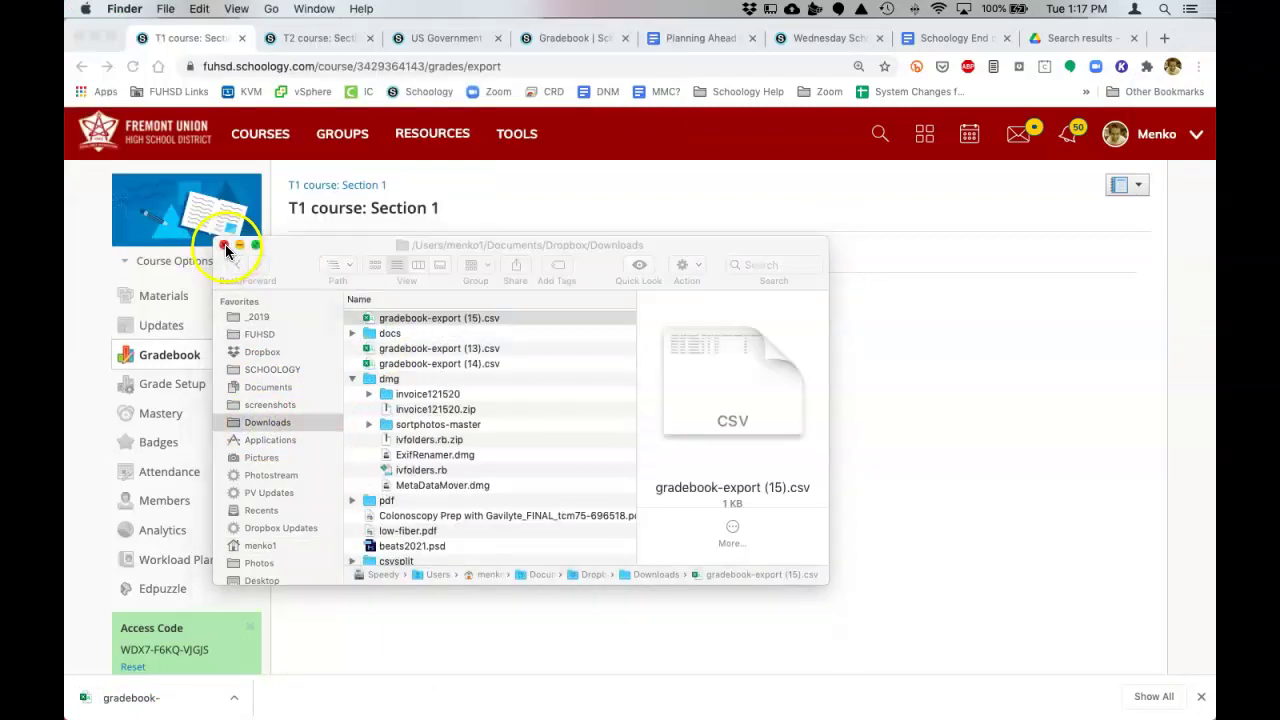
{"action": "left_click", "coordinate": [225, 244]}
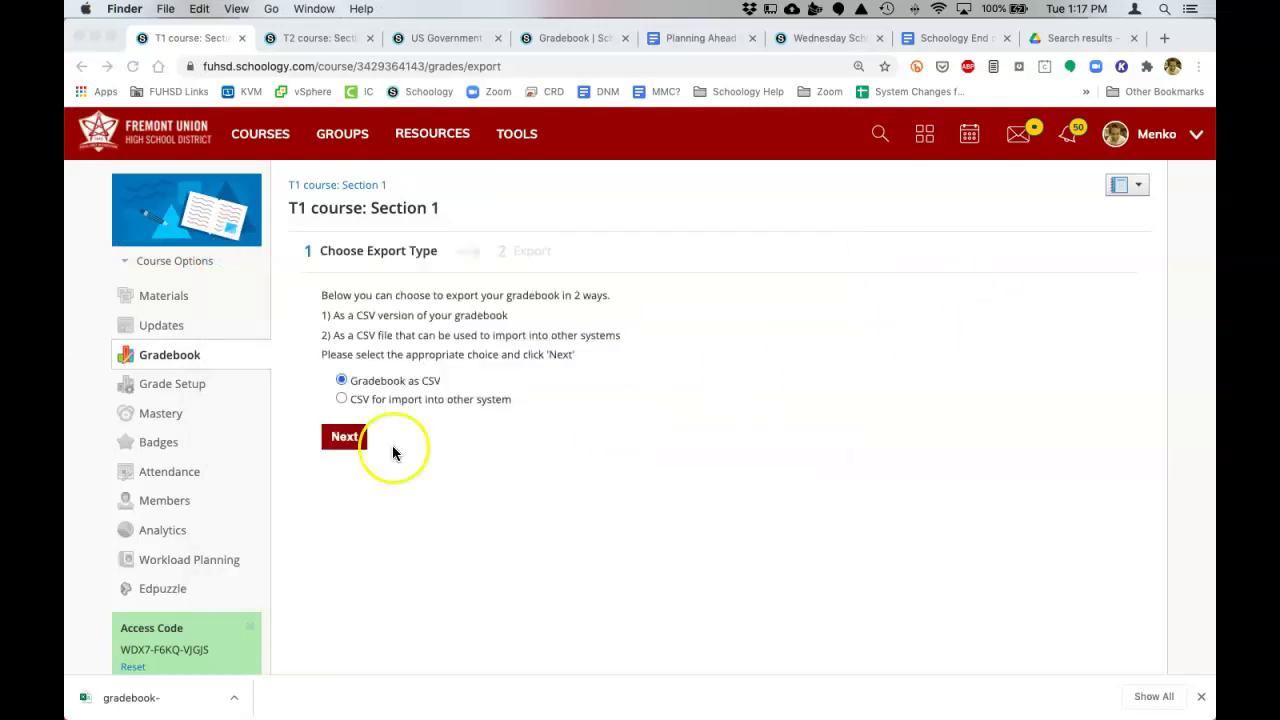
{"action": "left_click", "coordinate": [352, 441]}
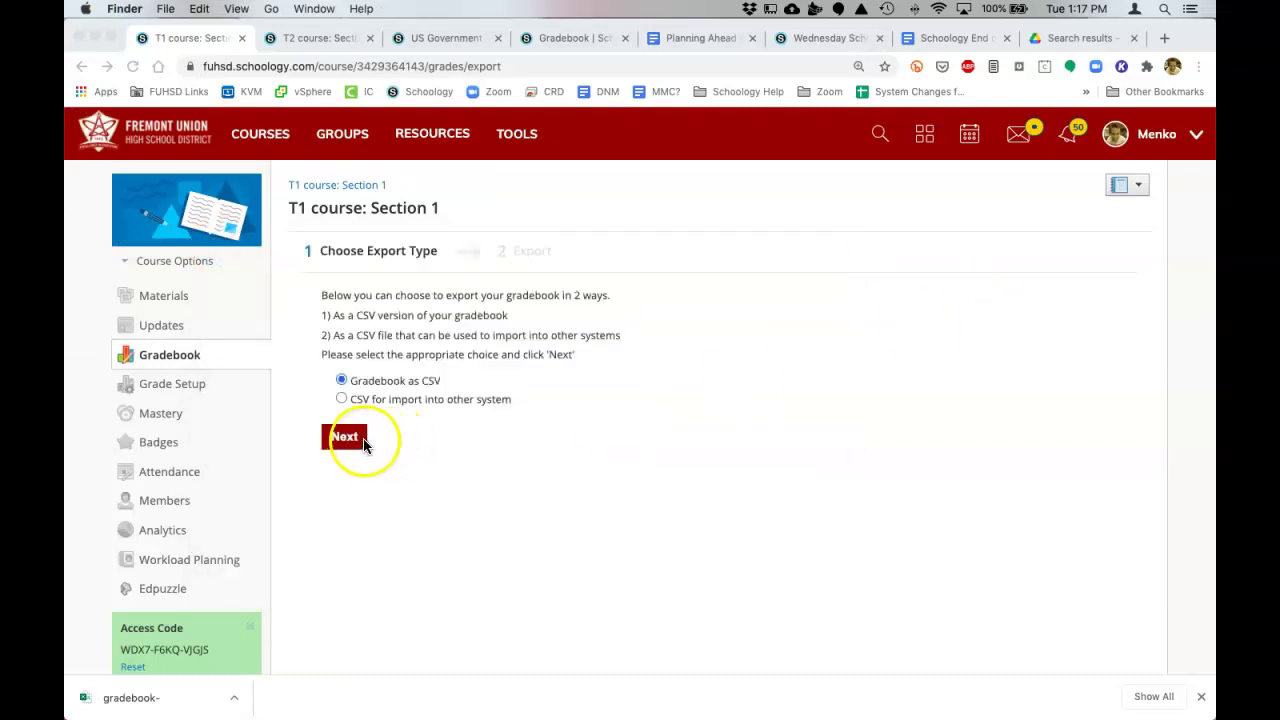
{"action": "mouse_move", "coordinate": [1210, 176]}
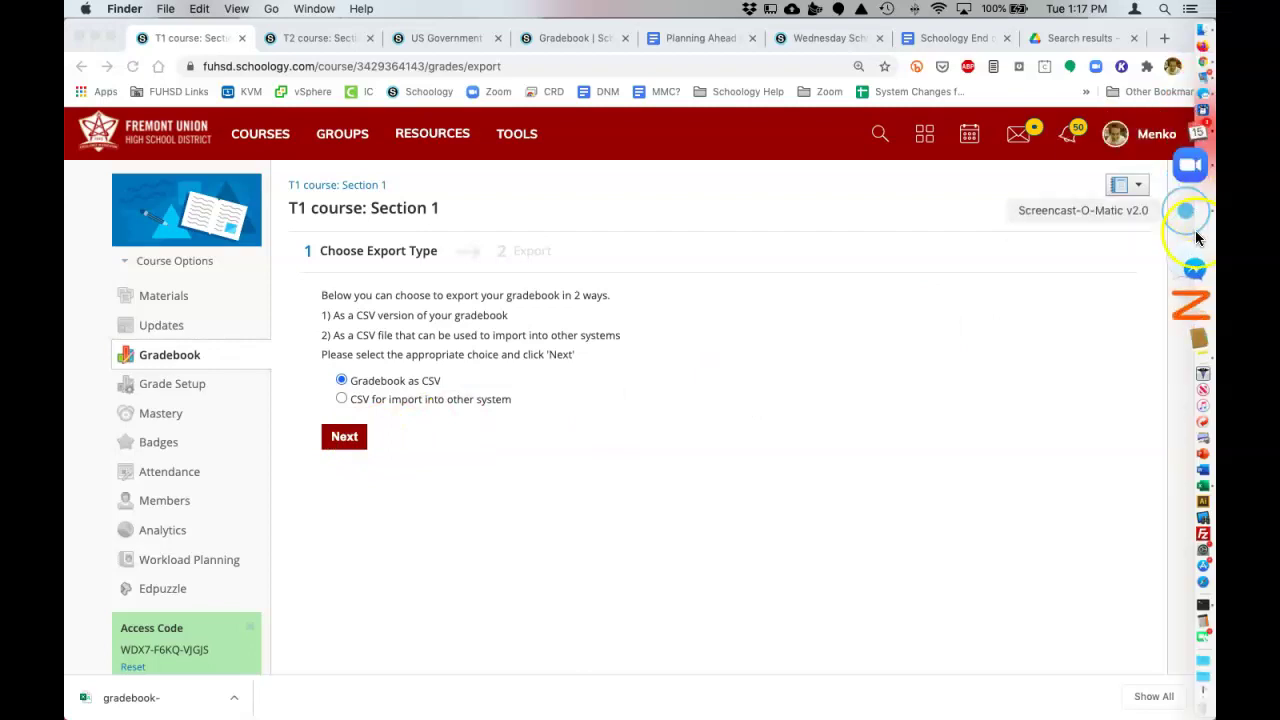
{"action": "left_click", "coordinate": [1190, 421]}
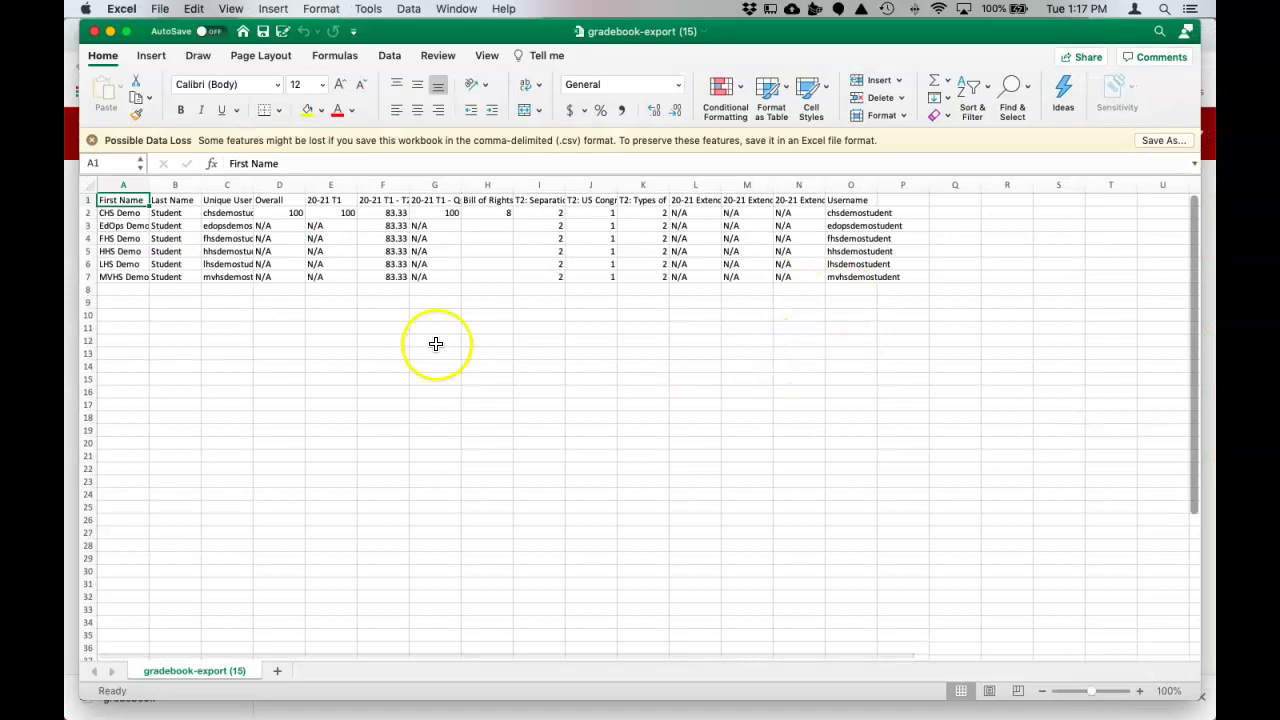
Delete the First Name and Last Name columns, keeping Unique User ID as the first column.
{"action": "left_click", "coordinate": [220, 200]}
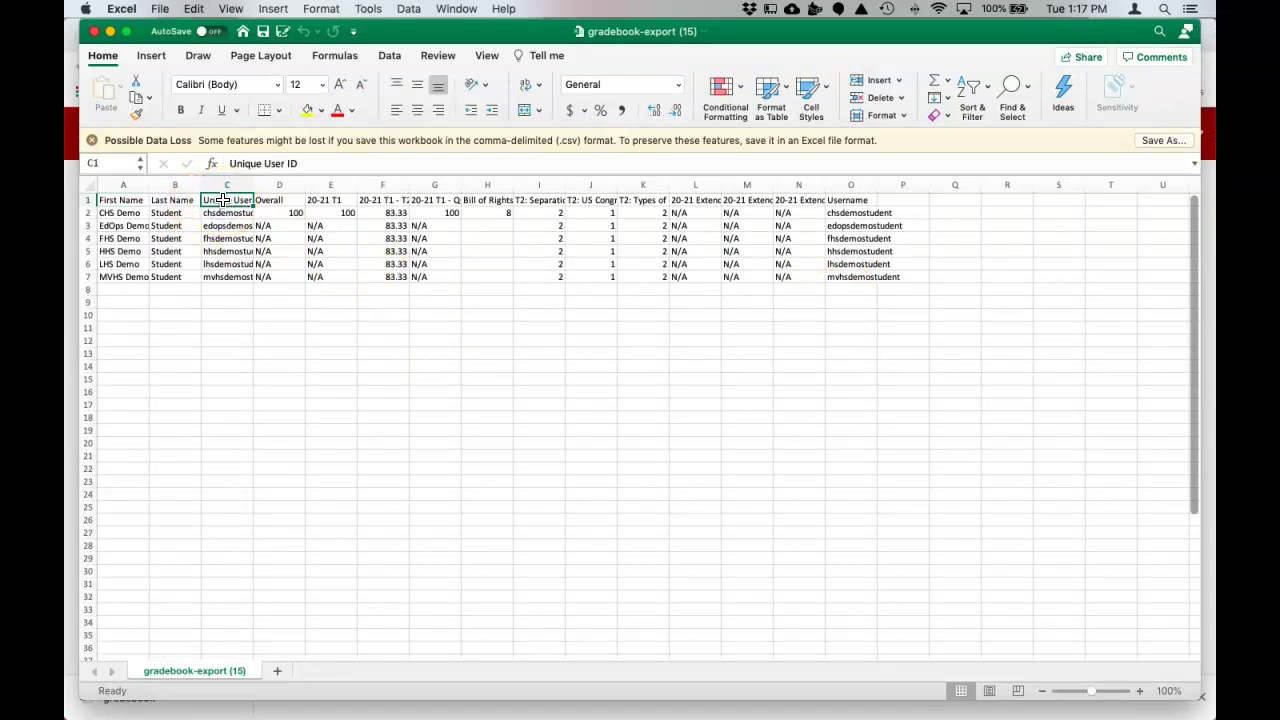
{"action": "left_click_drag", "start_coordinate": [223, 202], "coordinate": [233, 277]}
{"action": "left_click", "coordinate": [185, 185]}
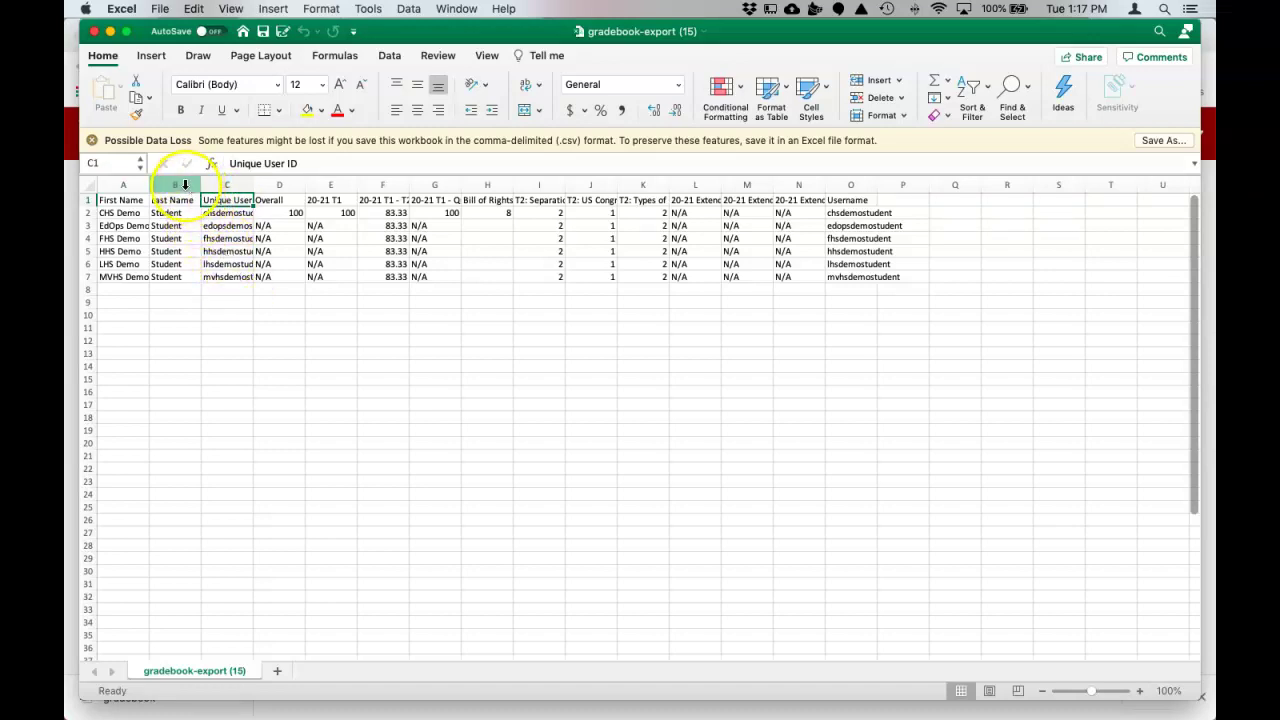
{"action": "left_click_drag", "start_coordinate": [185, 185], "coordinate": [134, 185]}
{"action": "right_click", "coordinate": [134, 185]}
{"action": "left_click", "coordinate": [165, 274]}
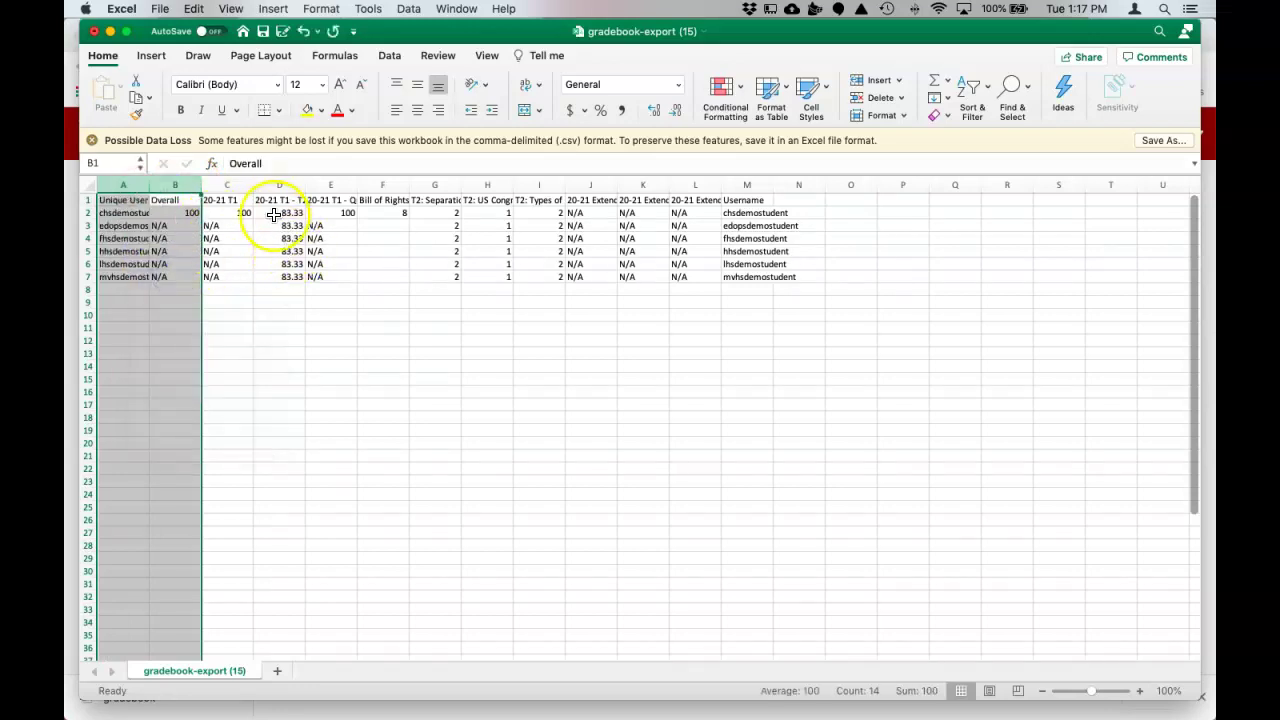
Delete the four columns from Overall through the last 20-21 T1 category column before Bill of Rights Paragraph.
{"action": "left_click", "coordinate": [180, 185]}
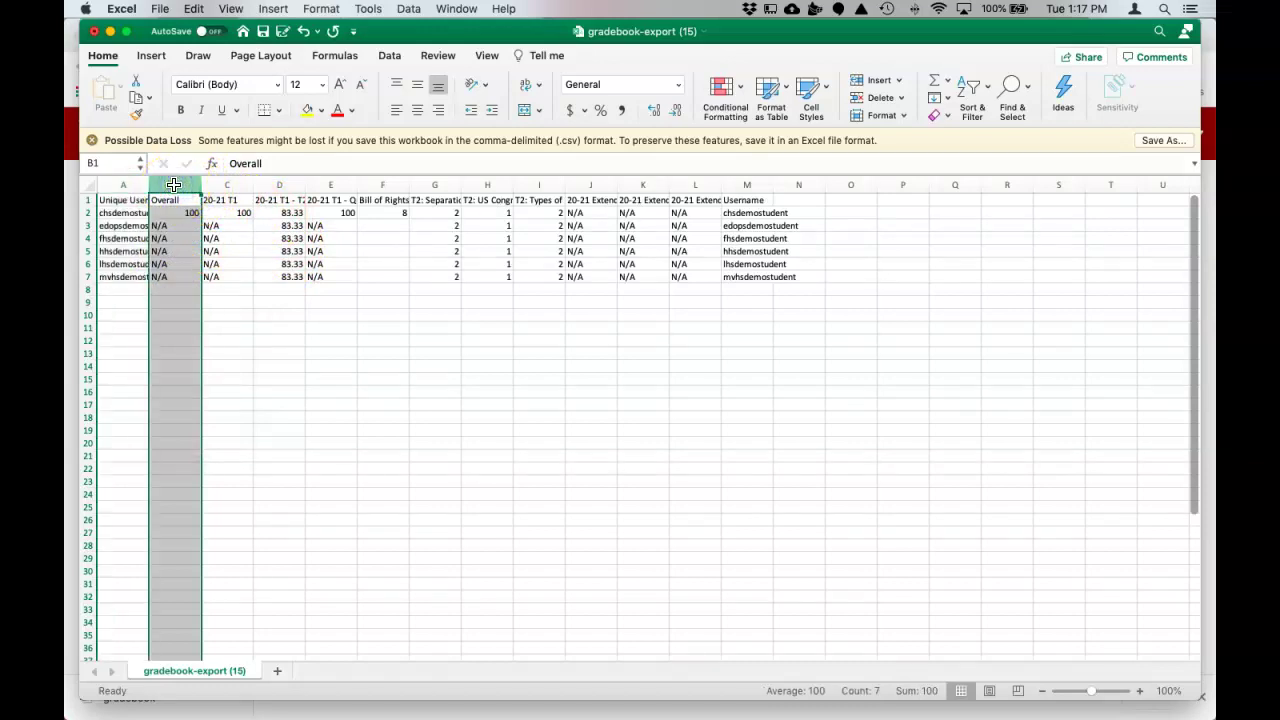
{"action": "left_click_drag", "start_coordinate": [173, 185], "coordinate": [335, 187]}
{"action": "right_click", "coordinate": [335, 187]}
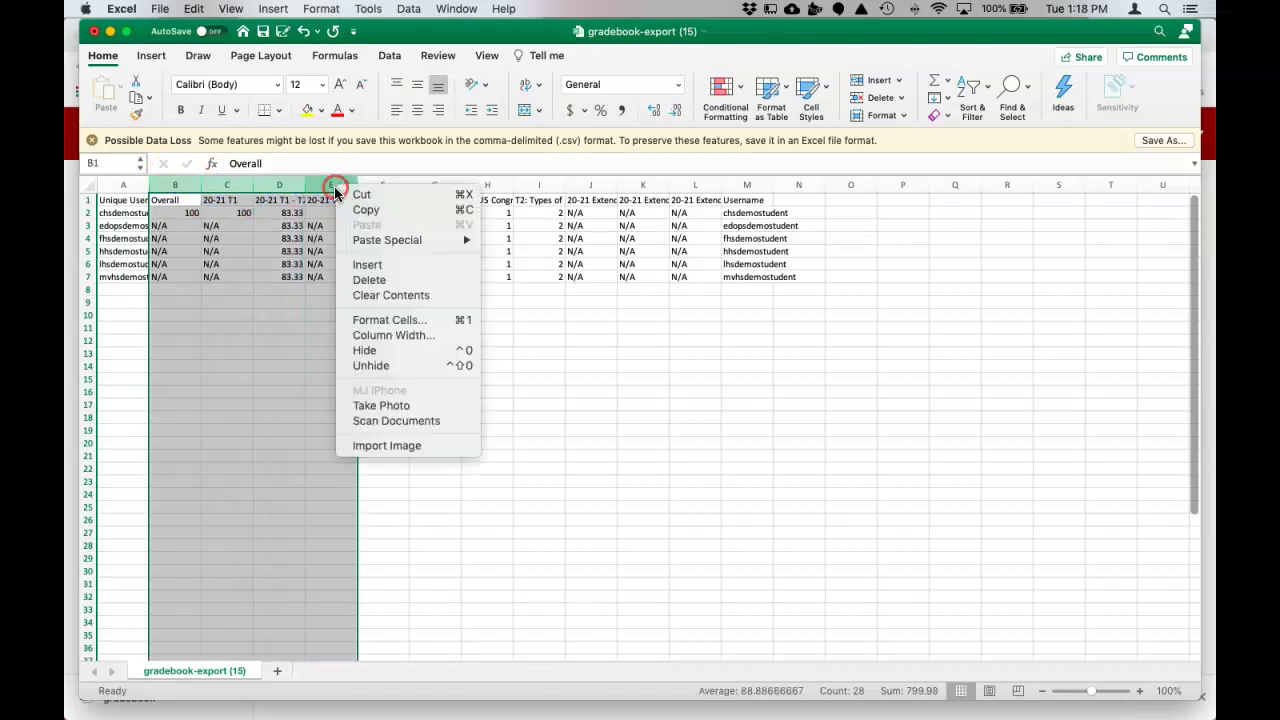
{"action": "left_click", "coordinate": [390, 278]}
Check the assignment headers and delete the Bill of Rights Paragraph column.
{"action": "left_click", "coordinate": [236, 200]}
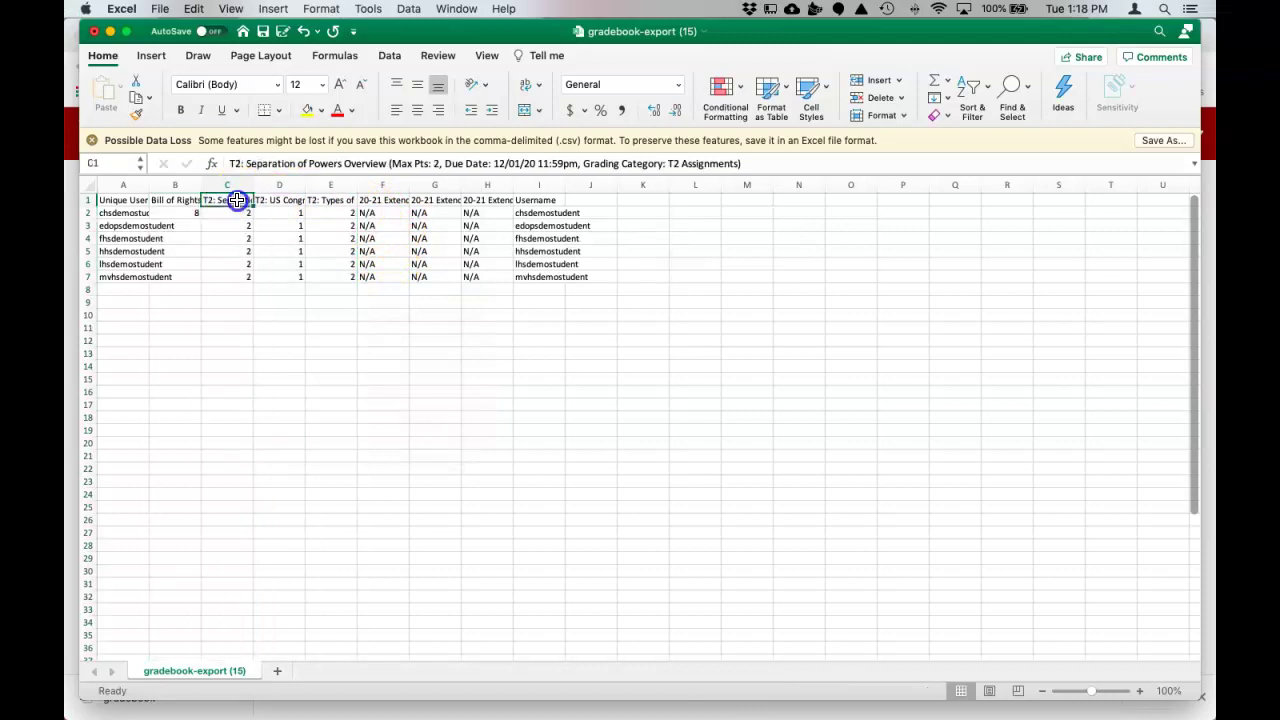
{"action": "left_click", "coordinate": [185, 200]}
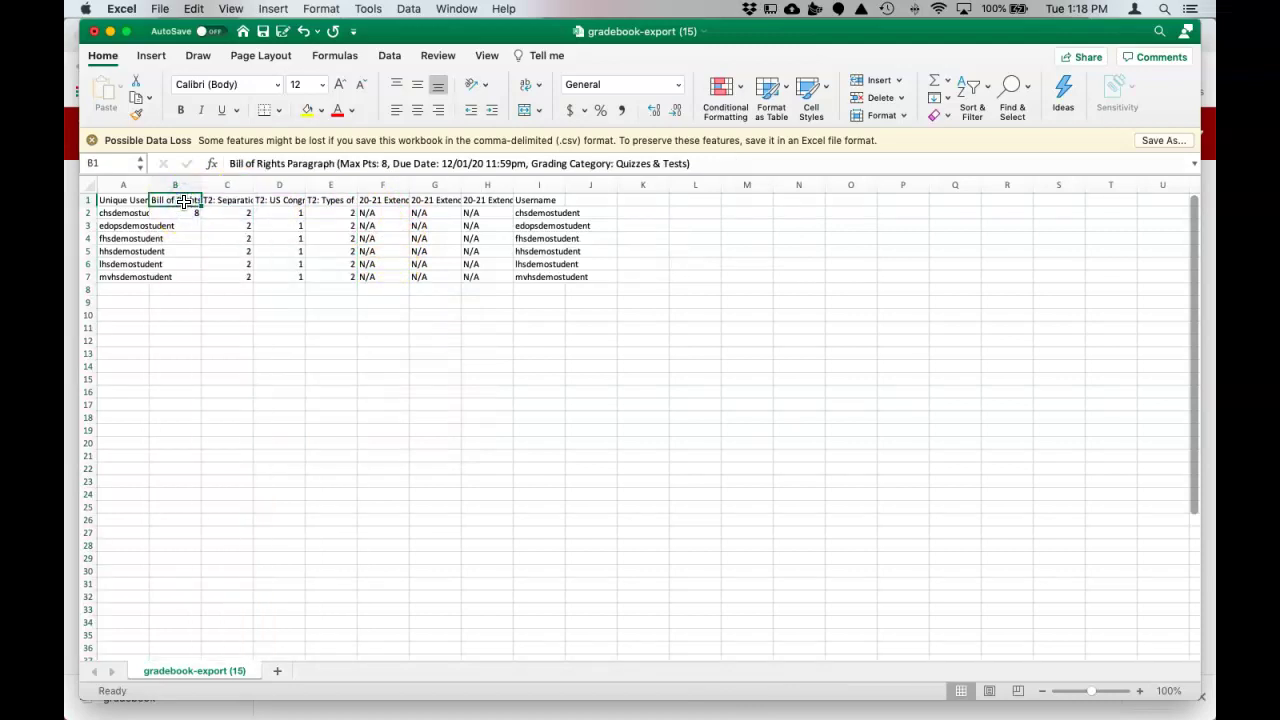
{"action": "right_click", "coordinate": [176, 186]}
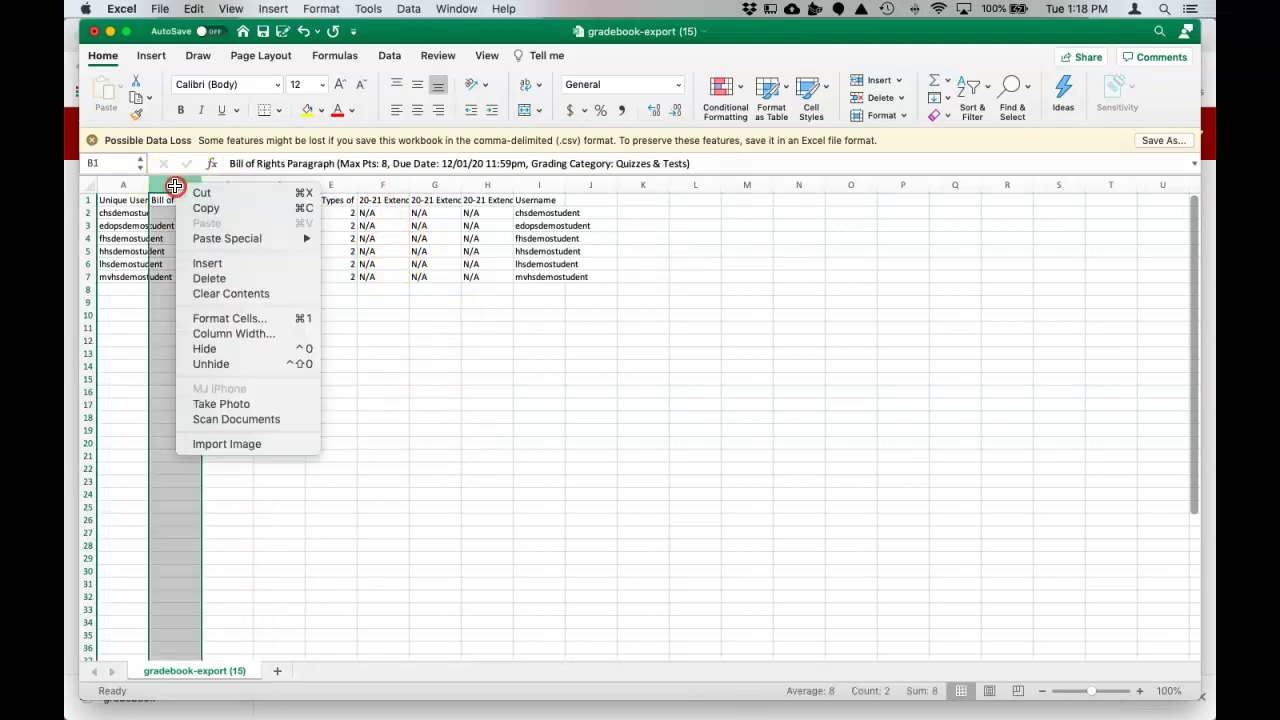
{"action": "left_click", "coordinate": [215, 280]}
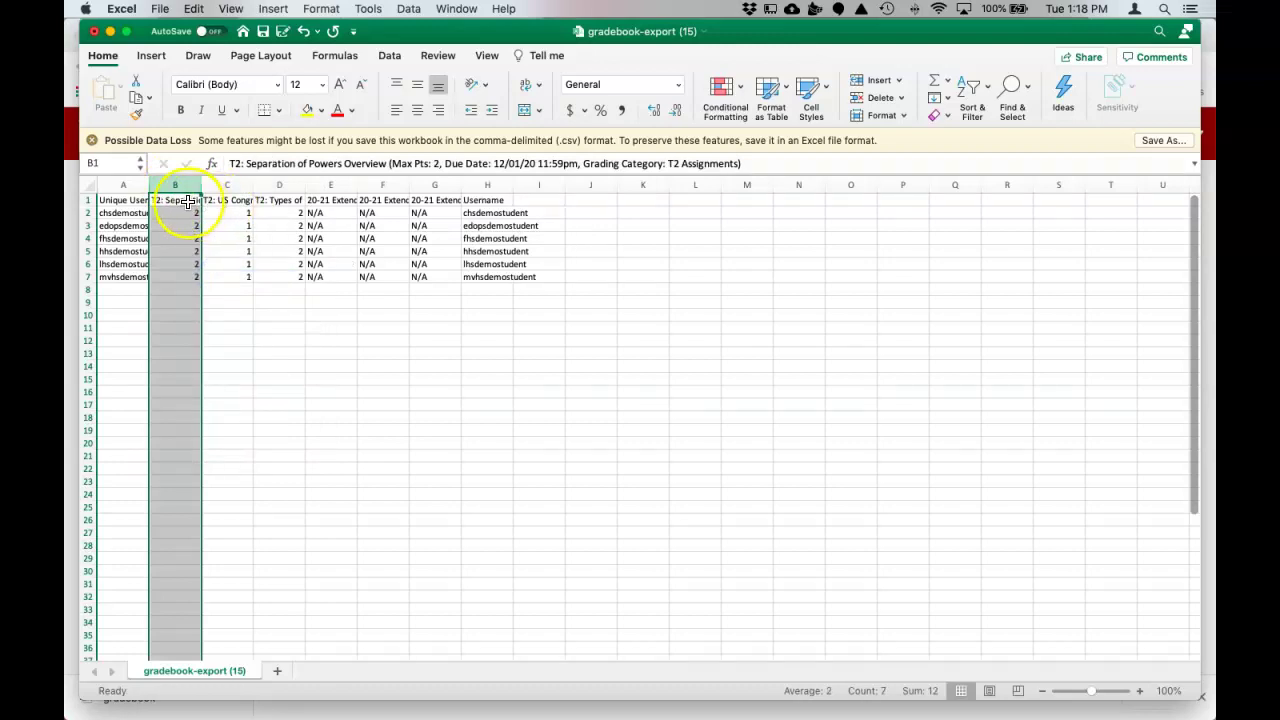
Delete the three 20-21 ExtendT1 columns and the Username column, and widen the Unique User ID column.
{"action": "left_click", "coordinate": [230, 203]}
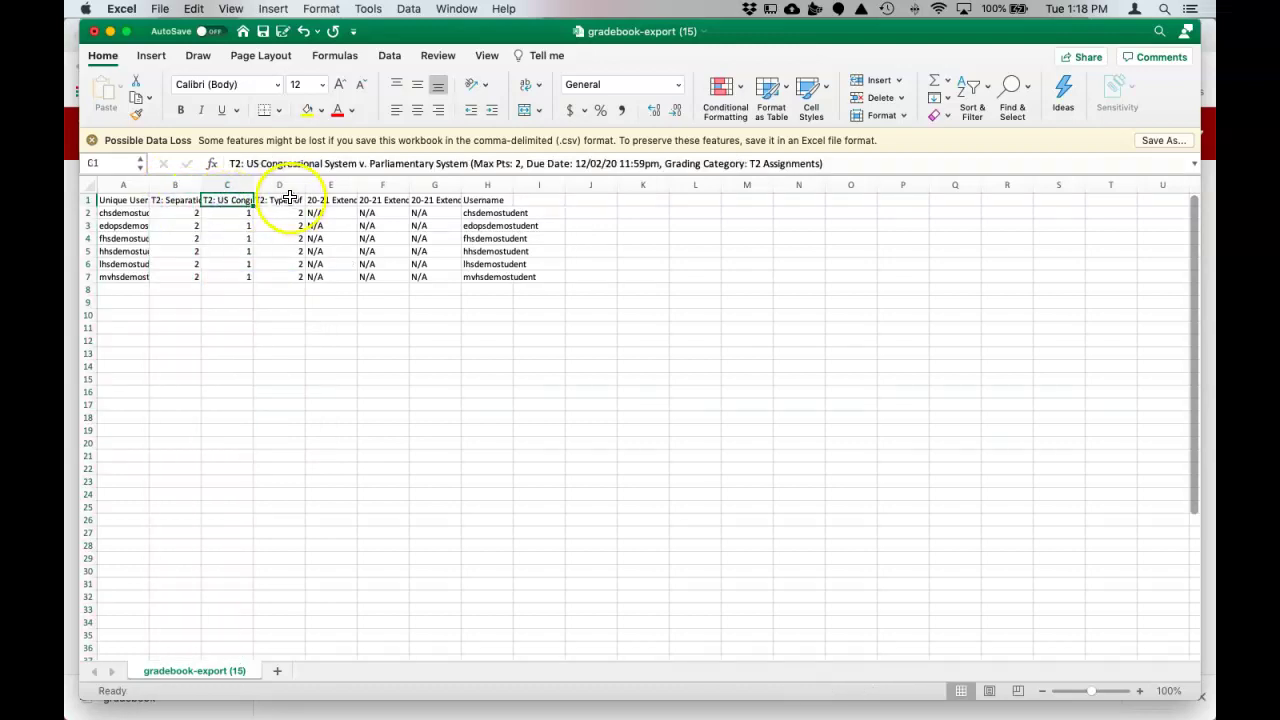
{"action": "left_click", "coordinate": [287, 201]}
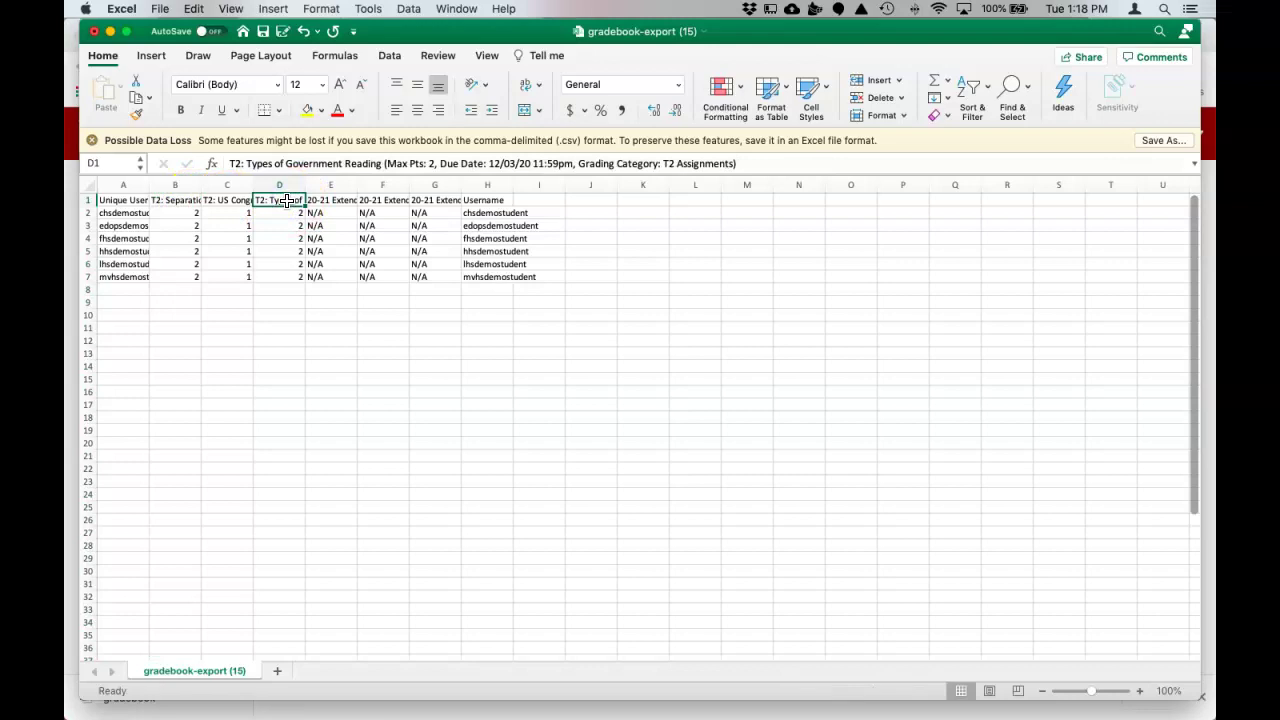
{"action": "left_click_drag", "start_coordinate": [323, 188], "coordinate": [489, 186]}
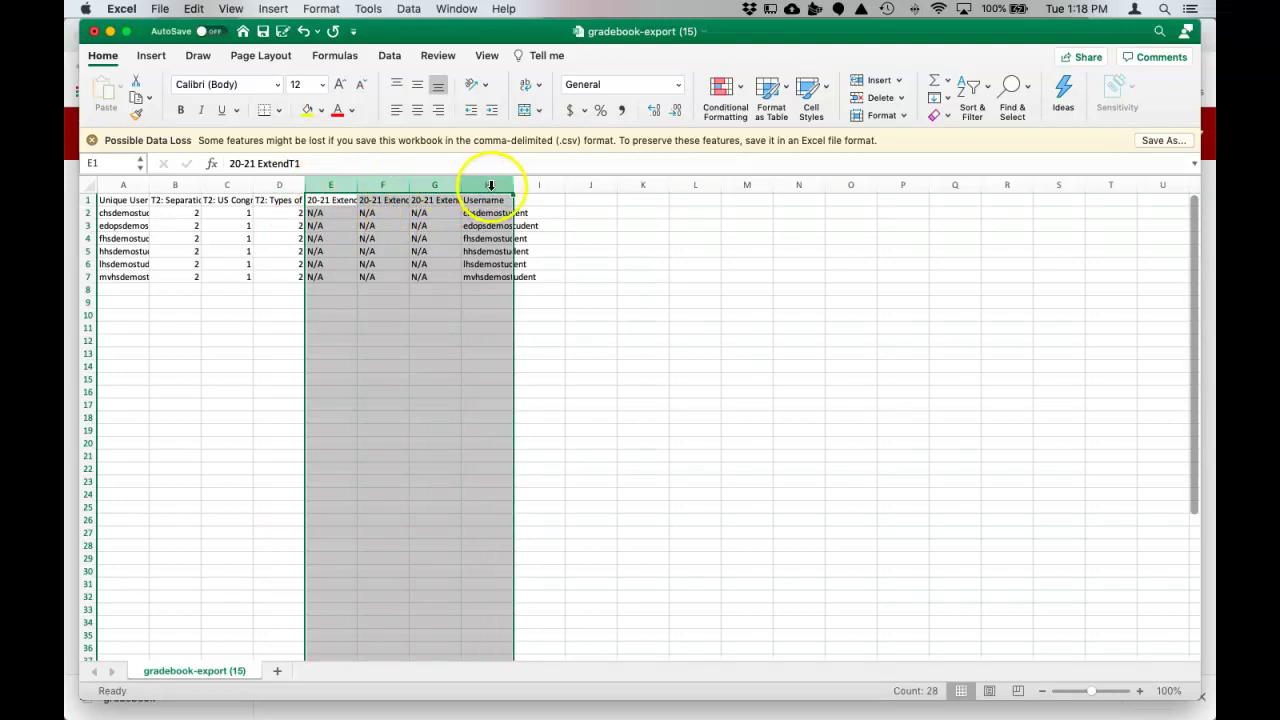
{"action": "right_click", "coordinate": [490, 188]}
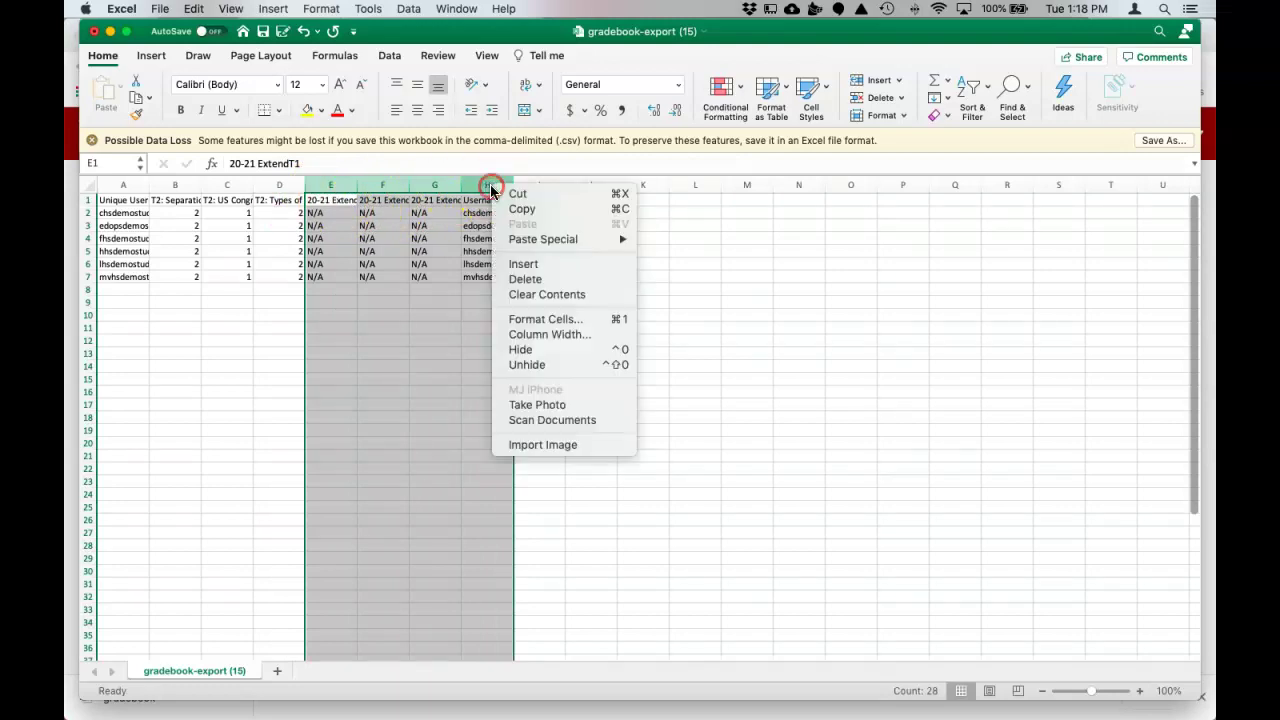
{"action": "left_click", "coordinate": [510, 279]}
{"action": "left_click_drag", "start_coordinate": [149, 188], "coordinate": [195, 188]}
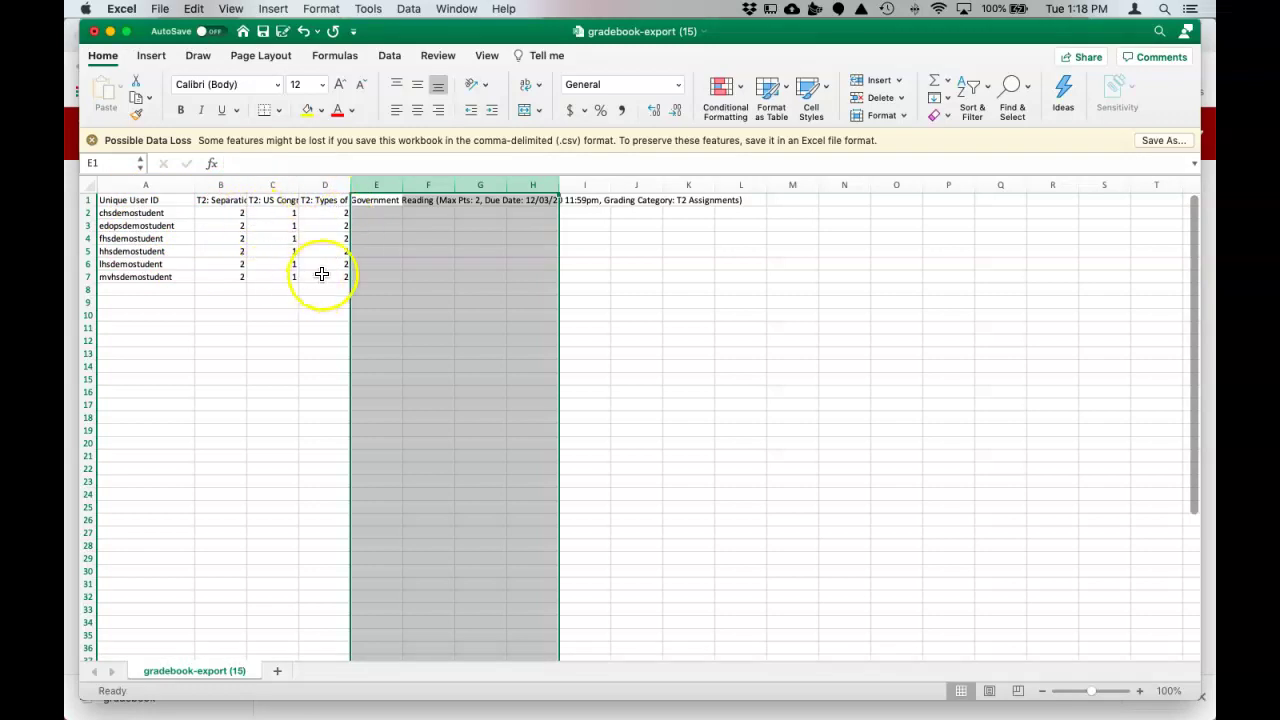
Save the trimmed gradebook-export (15) CSV and close the workbook.
{"action": "left_click", "coordinate": [160, 9]}
{"action": "left_click", "coordinate": [180, 115]}
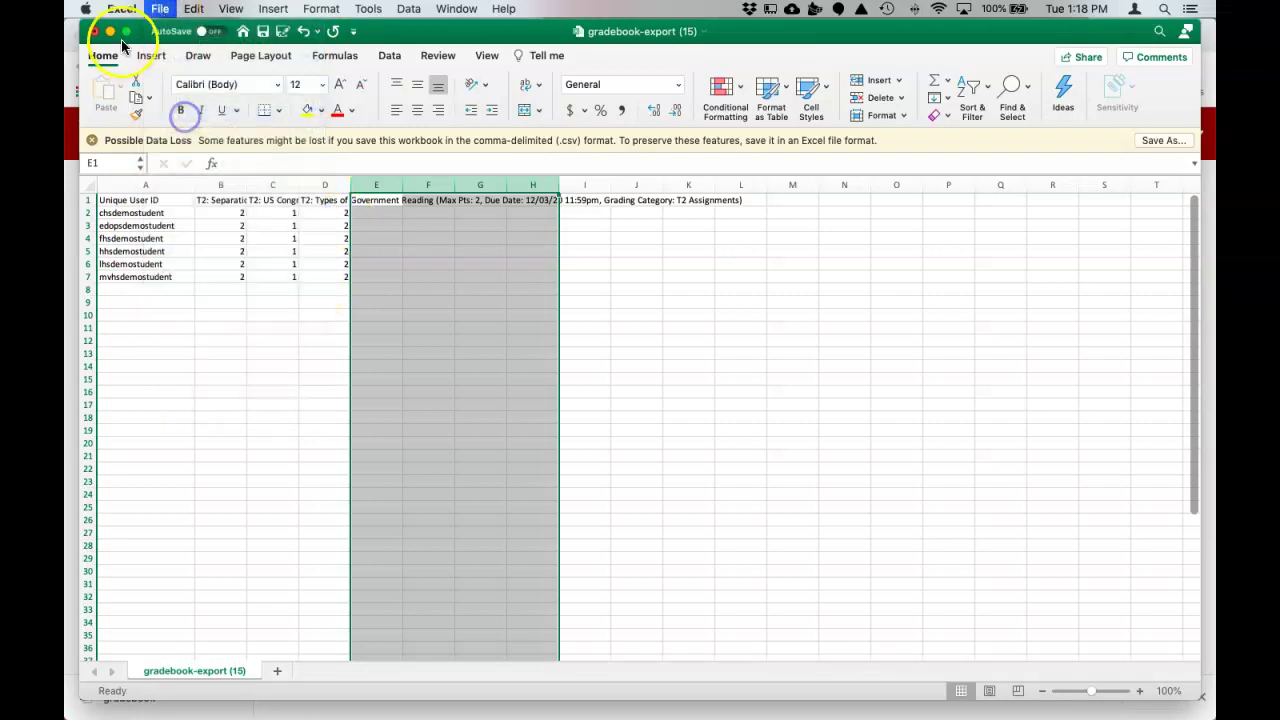
{"action": "left_click", "coordinate": [94, 31]}
{"action": "left_click", "coordinate": [446, 512]}
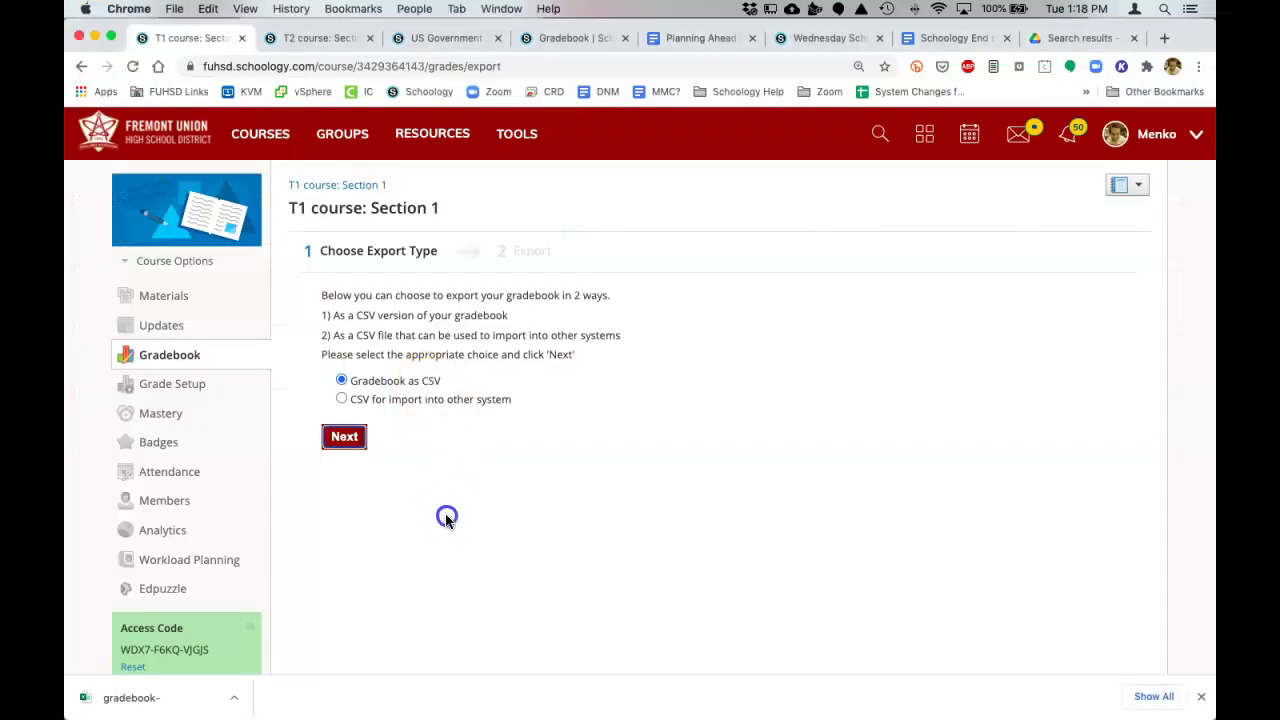
Switch to the T2 course gradebook in Chrome and filter it to the 20-21 T2 grading period.
{"action": "left_click", "coordinate": [291, 45]}
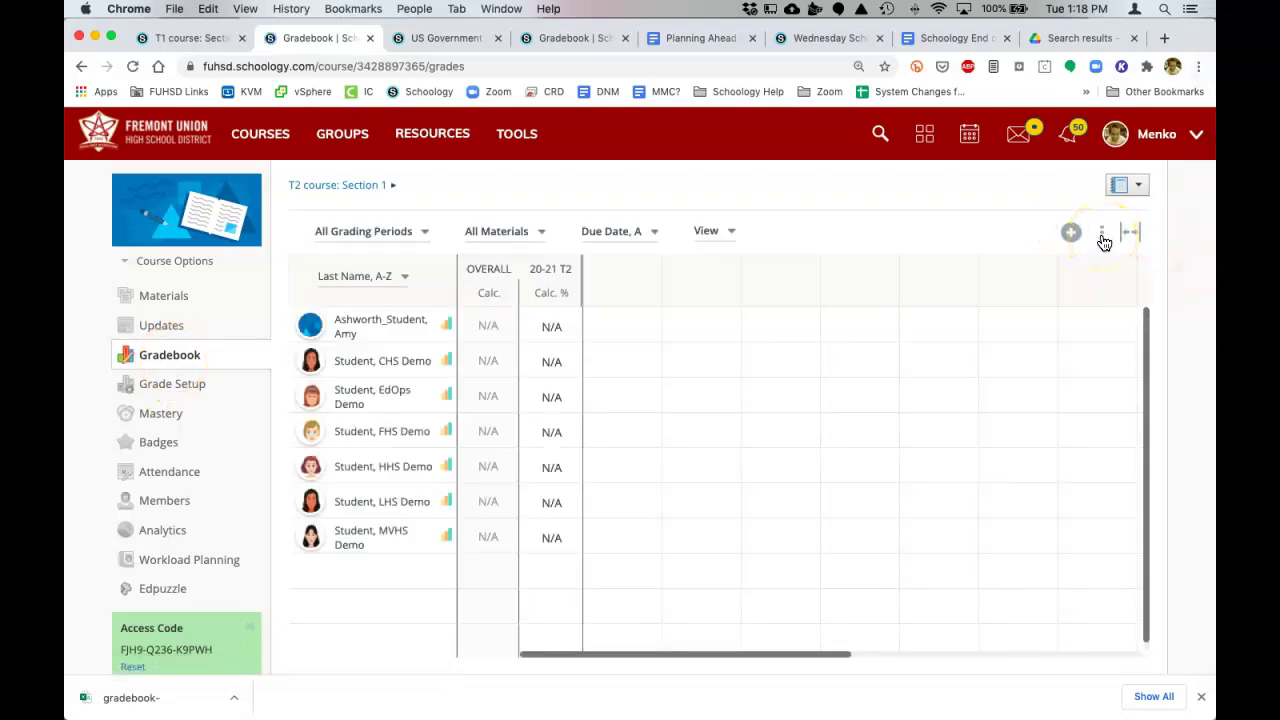
{"action": "left_click", "coordinate": [516, 236]}
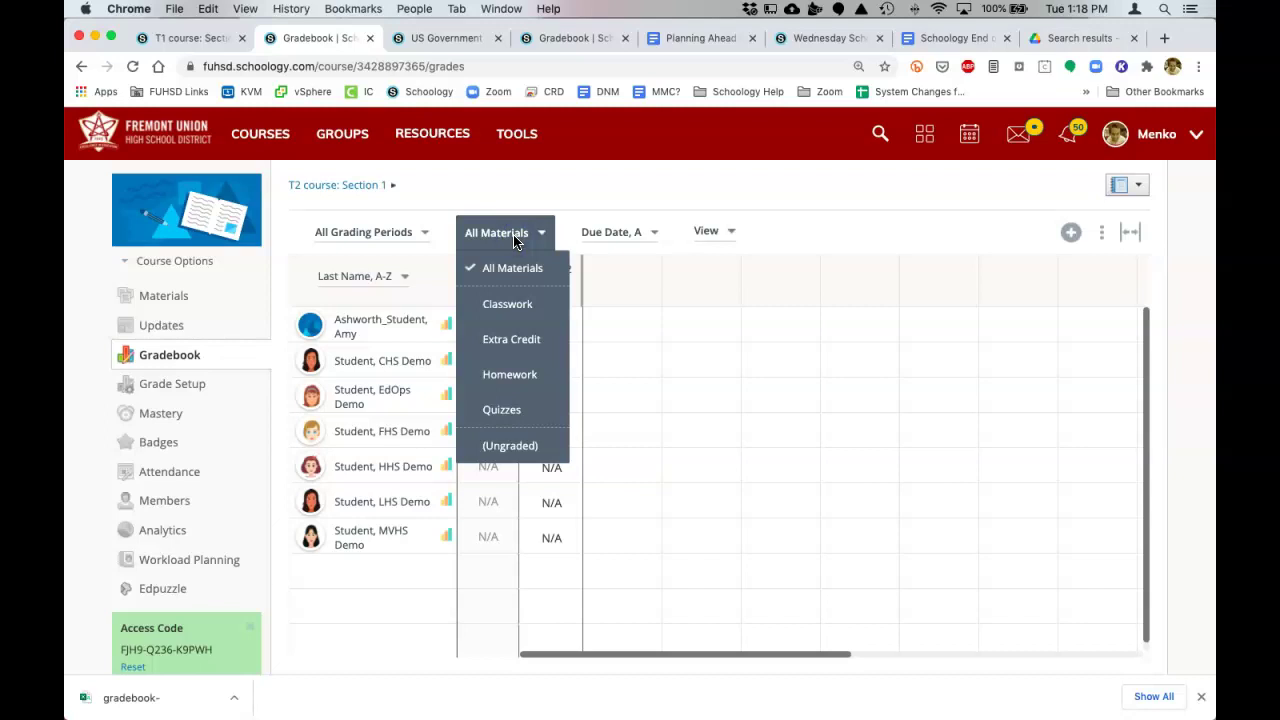
{"action": "left_click", "coordinate": [411, 236]}
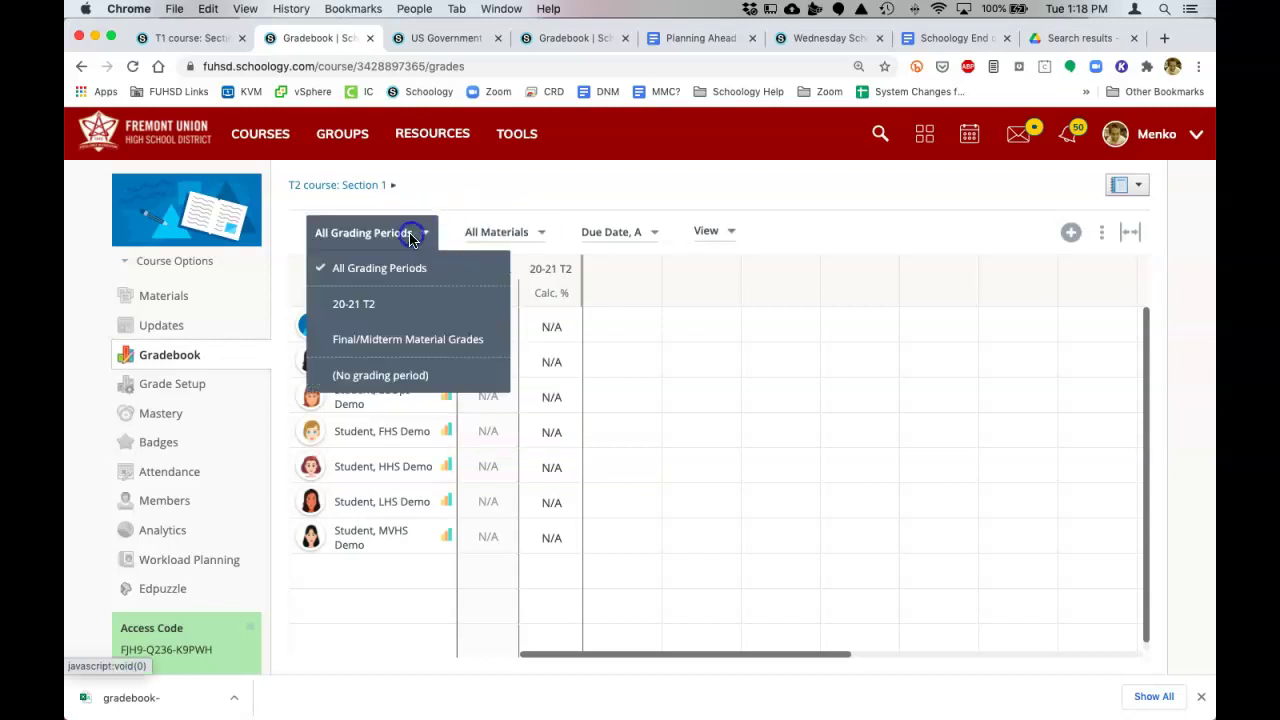
{"action": "left_click", "coordinate": [390, 317]}
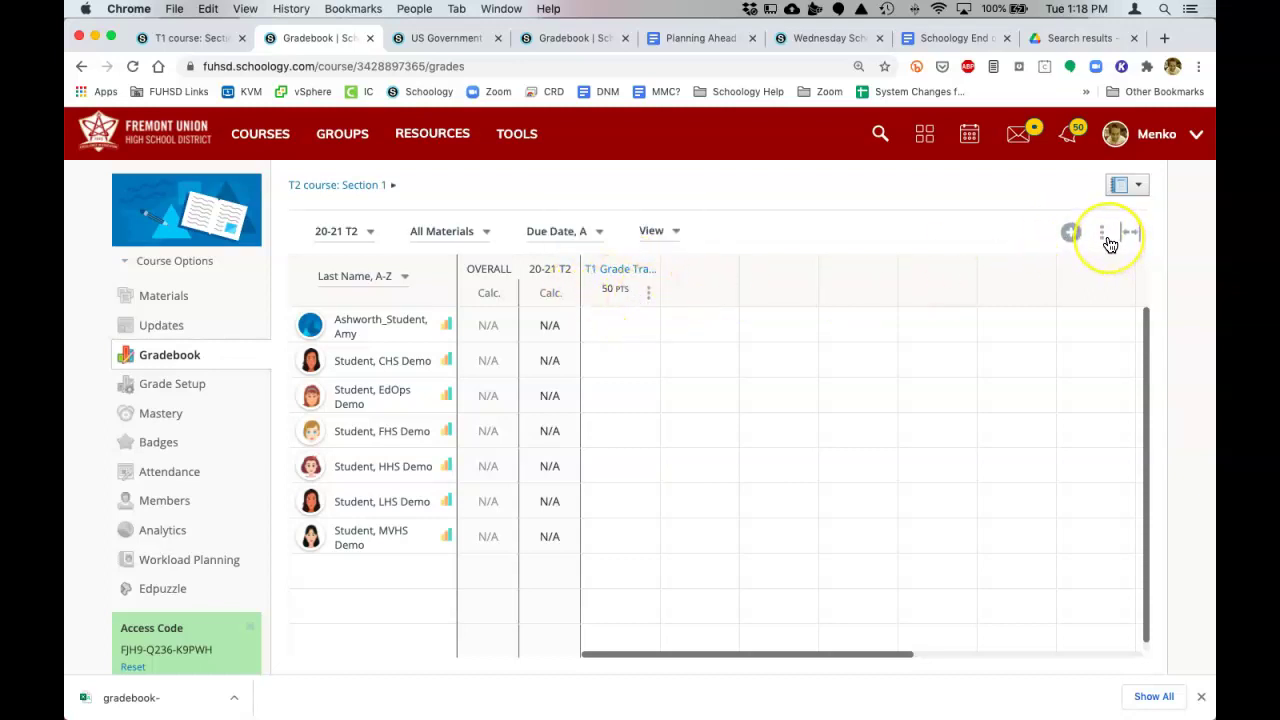
{"action": "left_click", "coordinate": [1071, 232]}
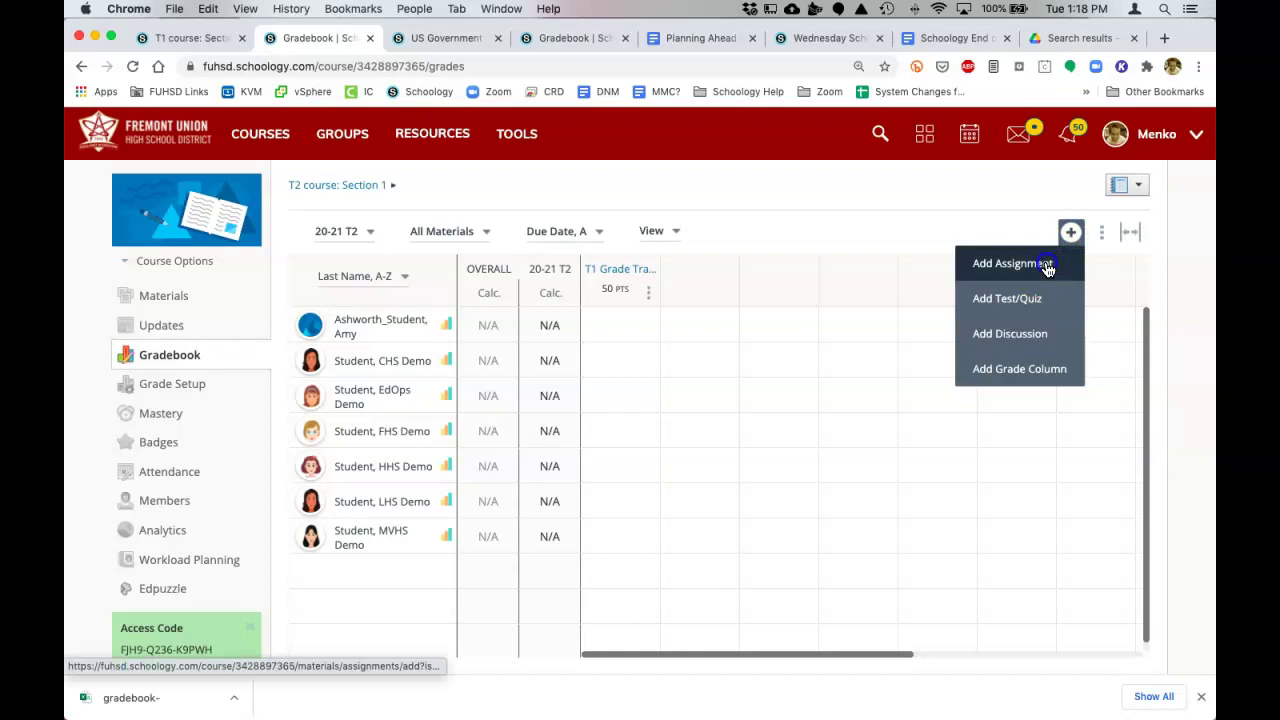
{"action": "left_click", "coordinate": [1045, 261]}
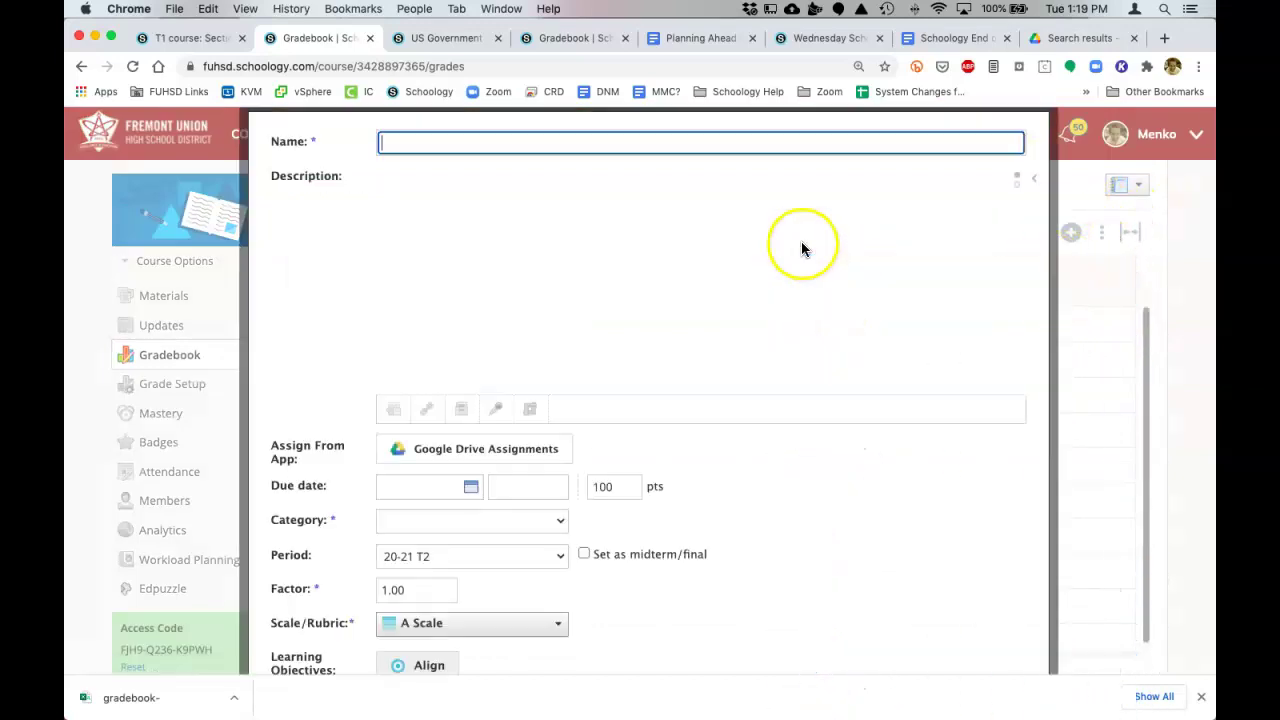
{"action": "scroll", "coordinate": [940, 507], "scroll_direction": "down", "scroll_amount": 5}
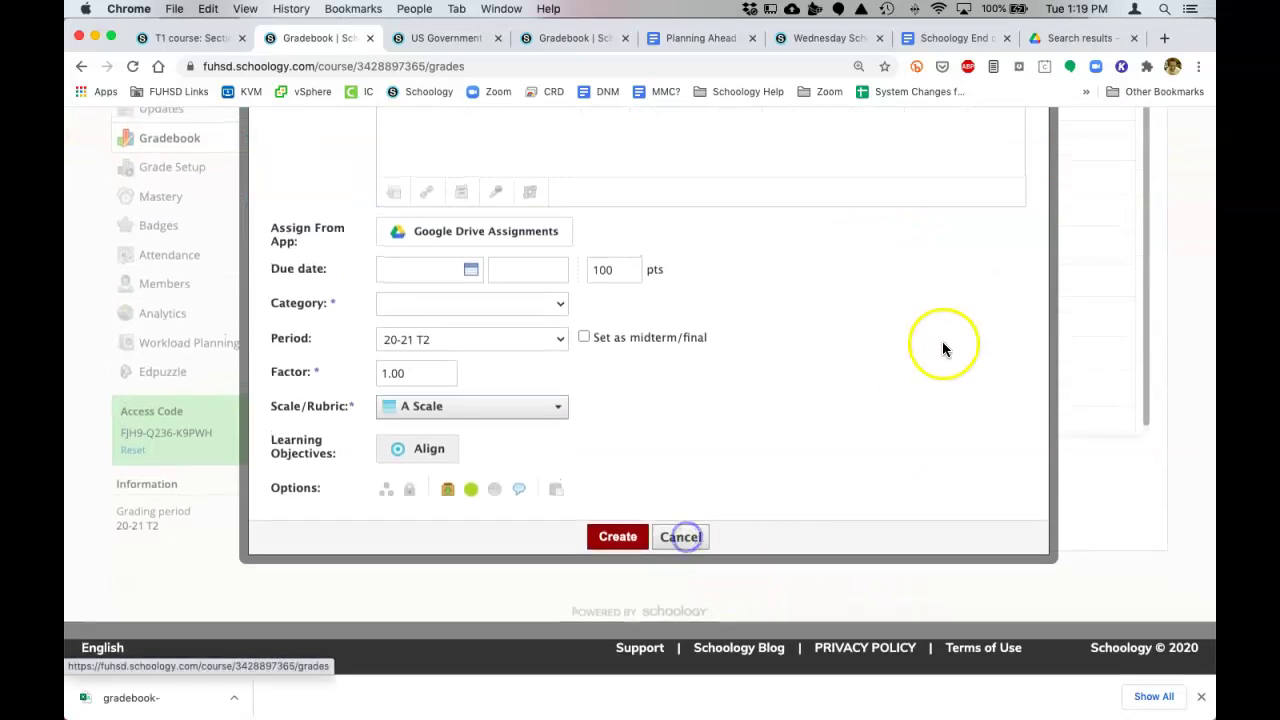
{"action": "left_click", "coordinate": [678, 537]}
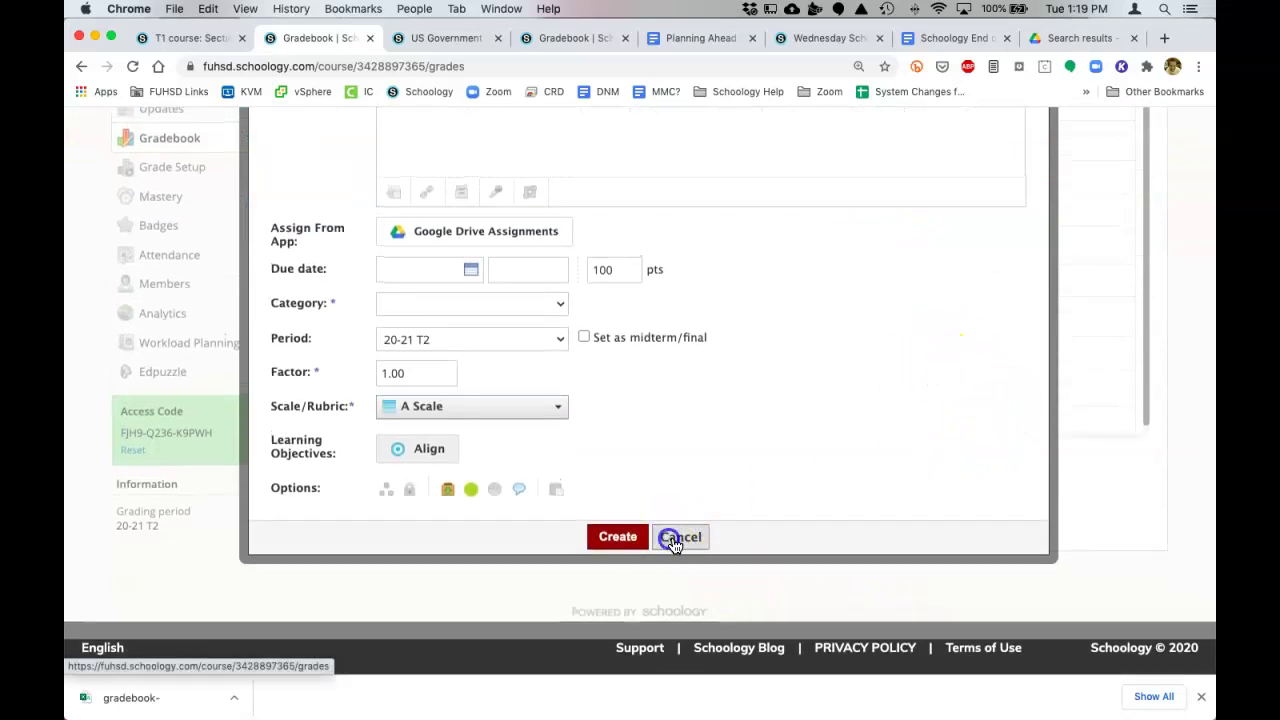
Start a grade import in the T2 course gradebook and upload gradebook-export (15).csv from Downloads.
{"action": "left_click", "coordinate": [1101, 236]}
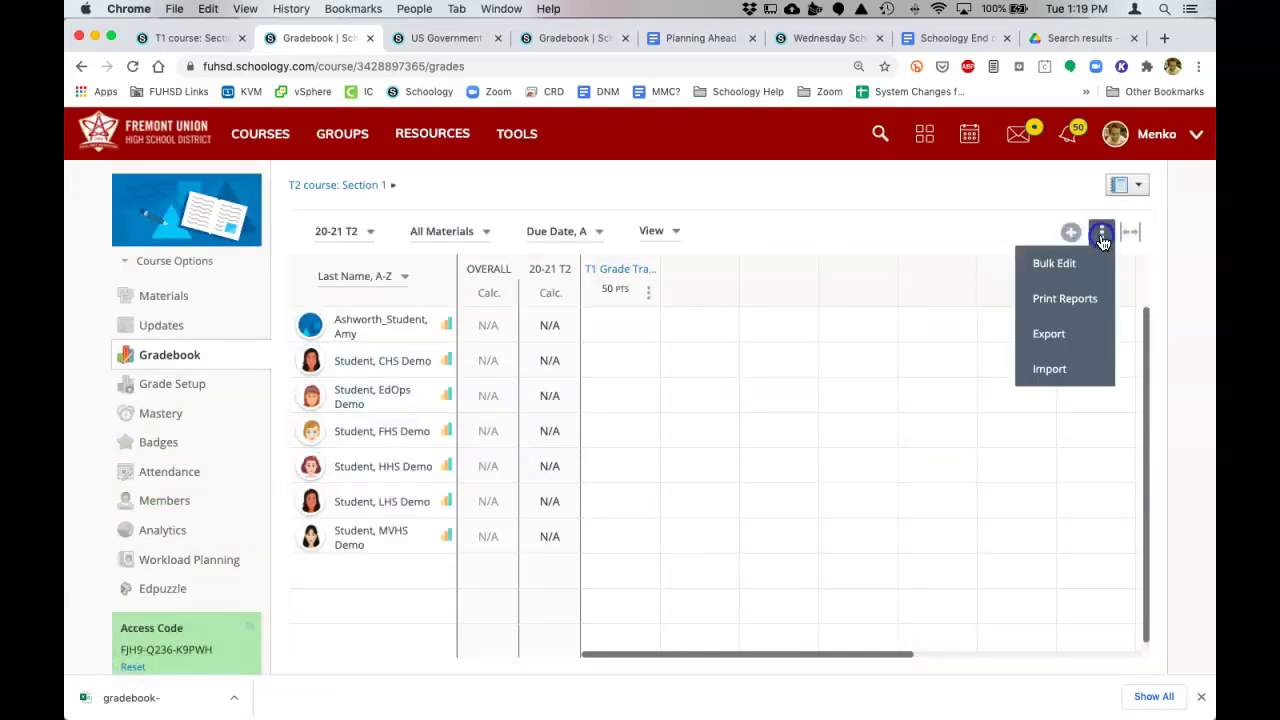
{"action": "left_click", "coordinate": [1058, 370]}
{"action": "left_click", "coordinate": [238, 316]}
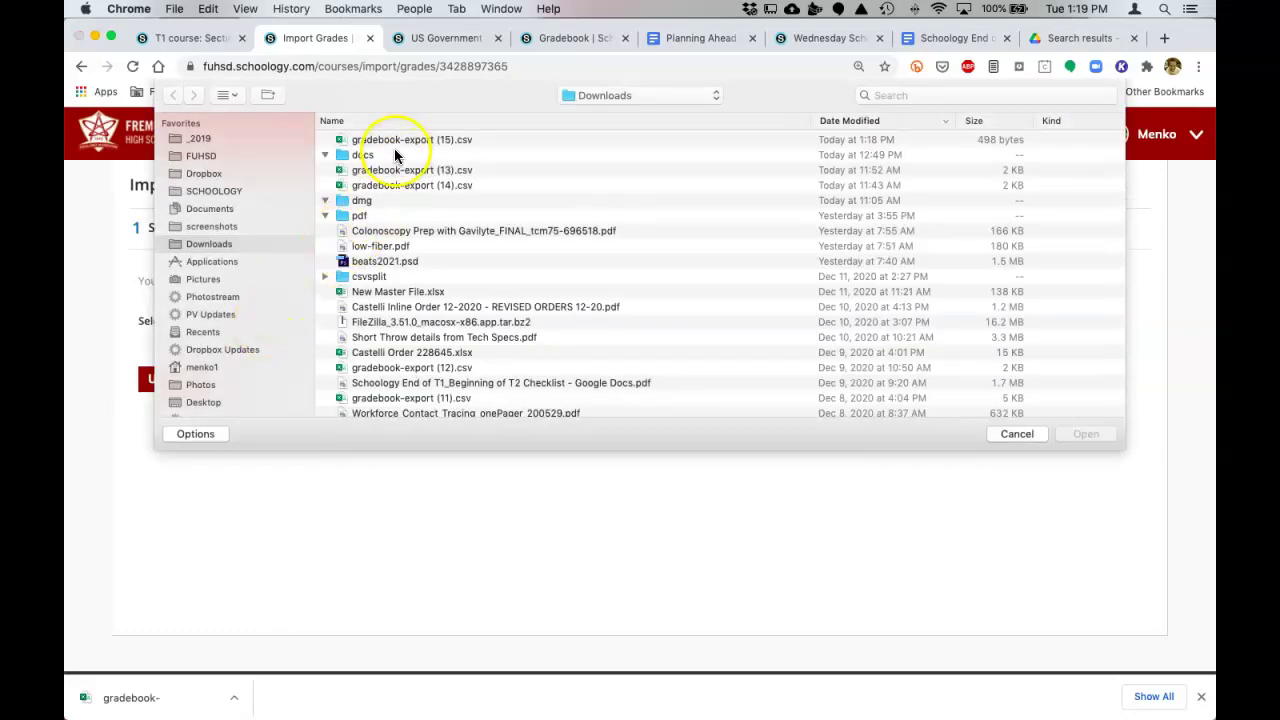
{"action": "left_click", "coordinate": [397, 143]}
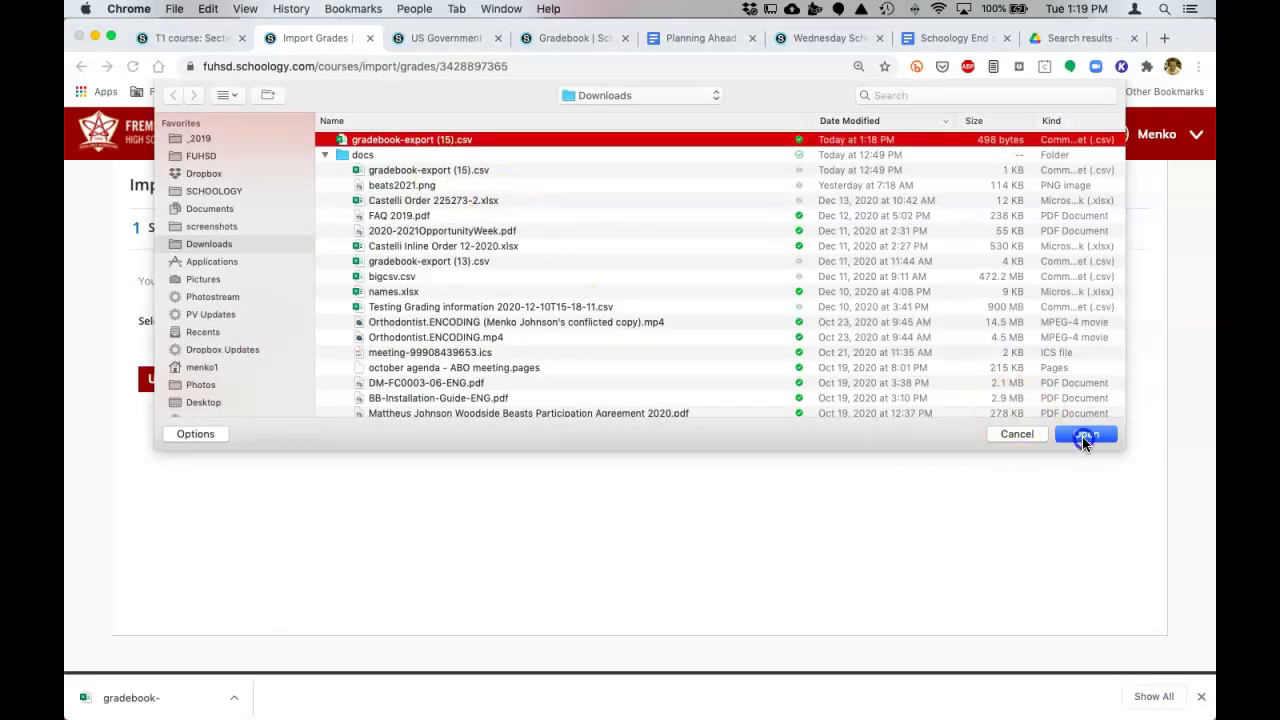
{"action": "left_click", "coordinate": [1080, 434]}
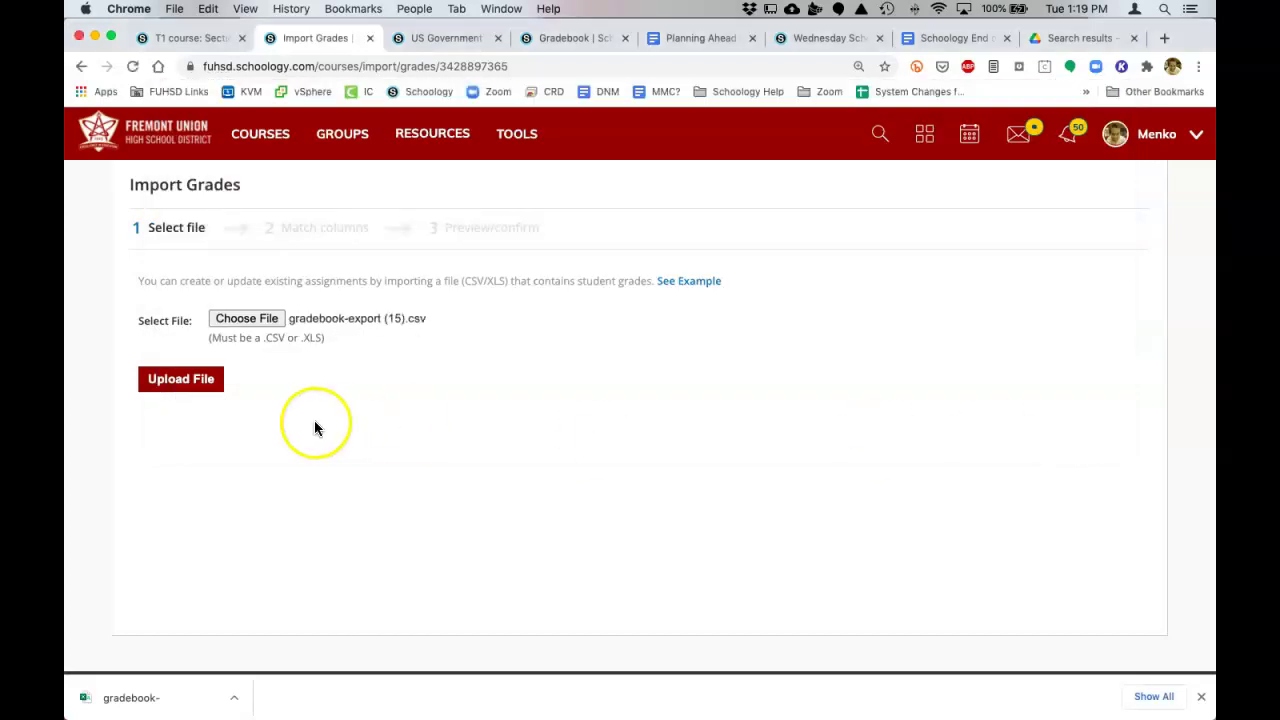
{"action": "left_click", "coordinate": [178, 389]}
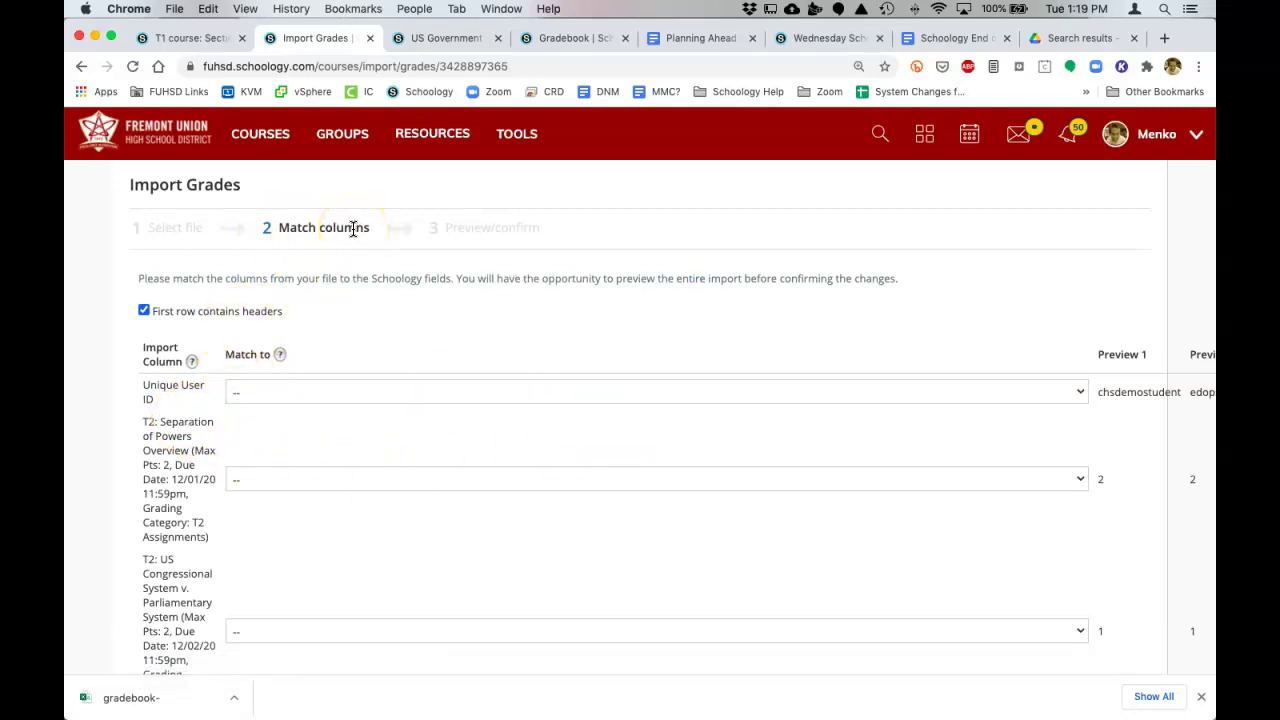
Dismiss the browser's download bar and match the Unique User ID import column to Unique User ID.
{"action": "left_click", "coordinate": [1203, 697]}
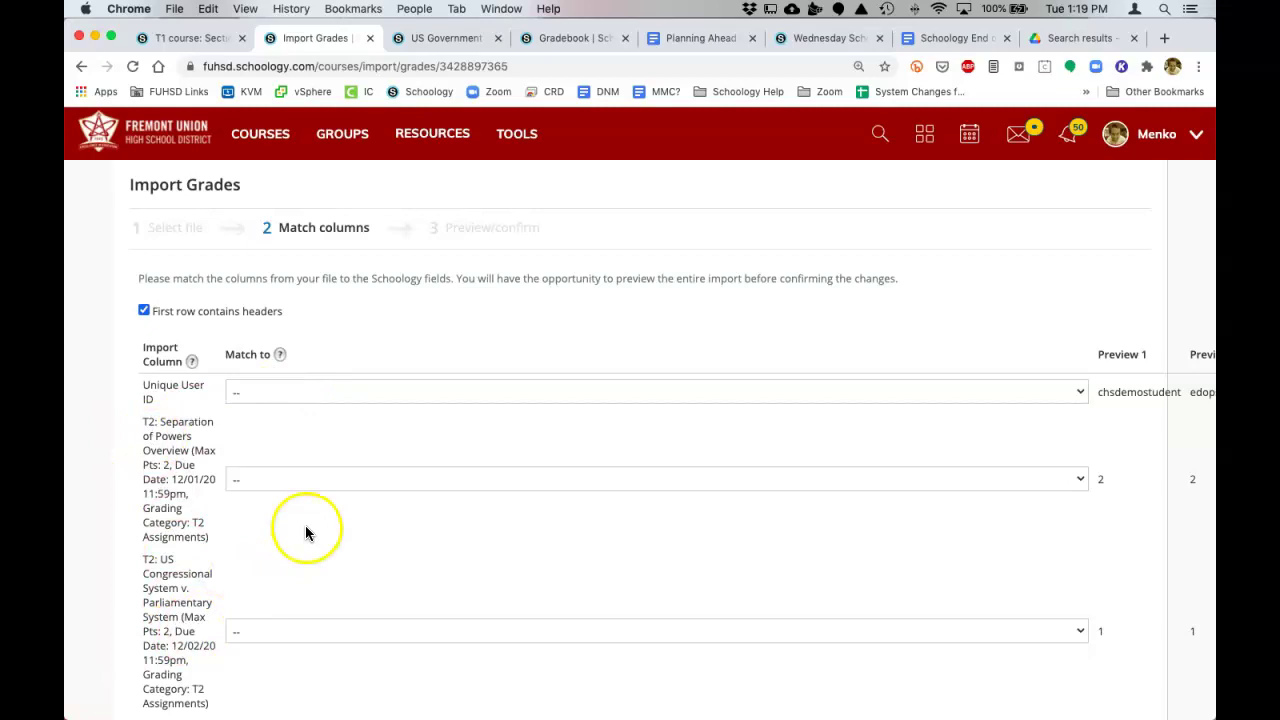
{"action": "left_click", "coordinate": [270, 392]}
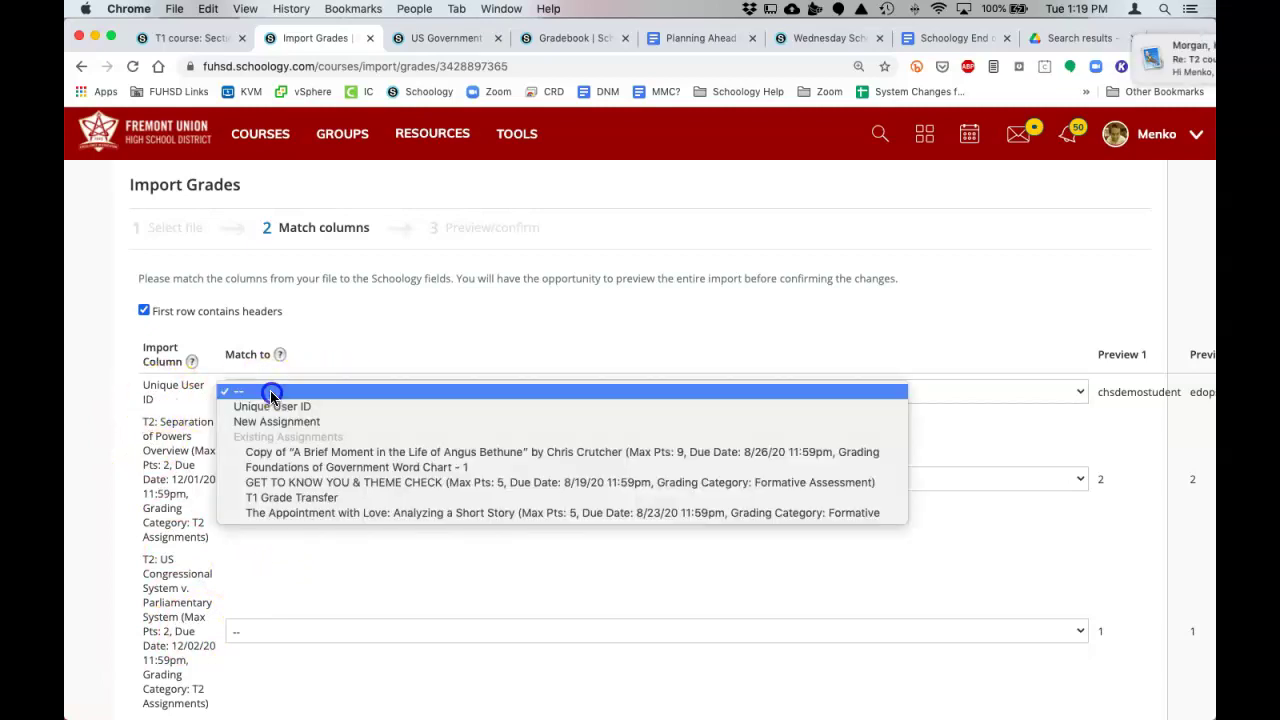
{"action": "left_click", "coordinate": [270, 407]}
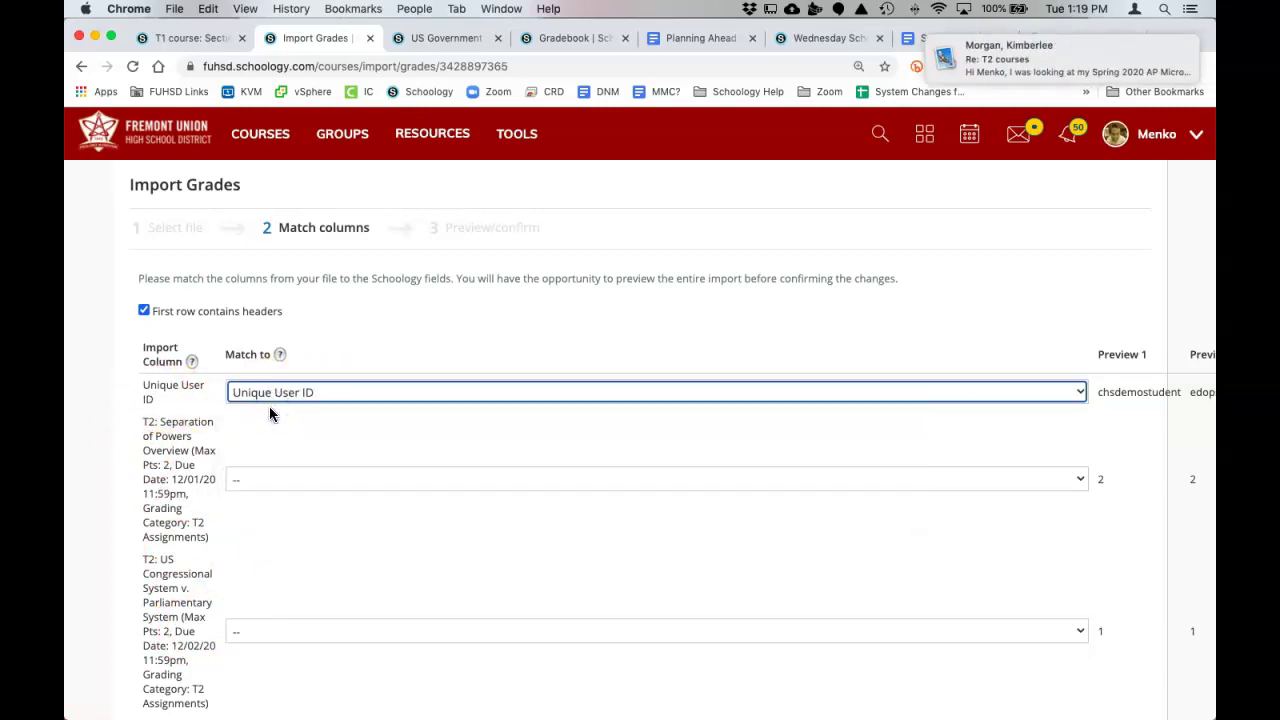
Match the Separation of Powers, US Congressional System and Types of Government columns to New Assignment, and preview the import.
{"action": "left_click", "coordinate": [297, 480]}
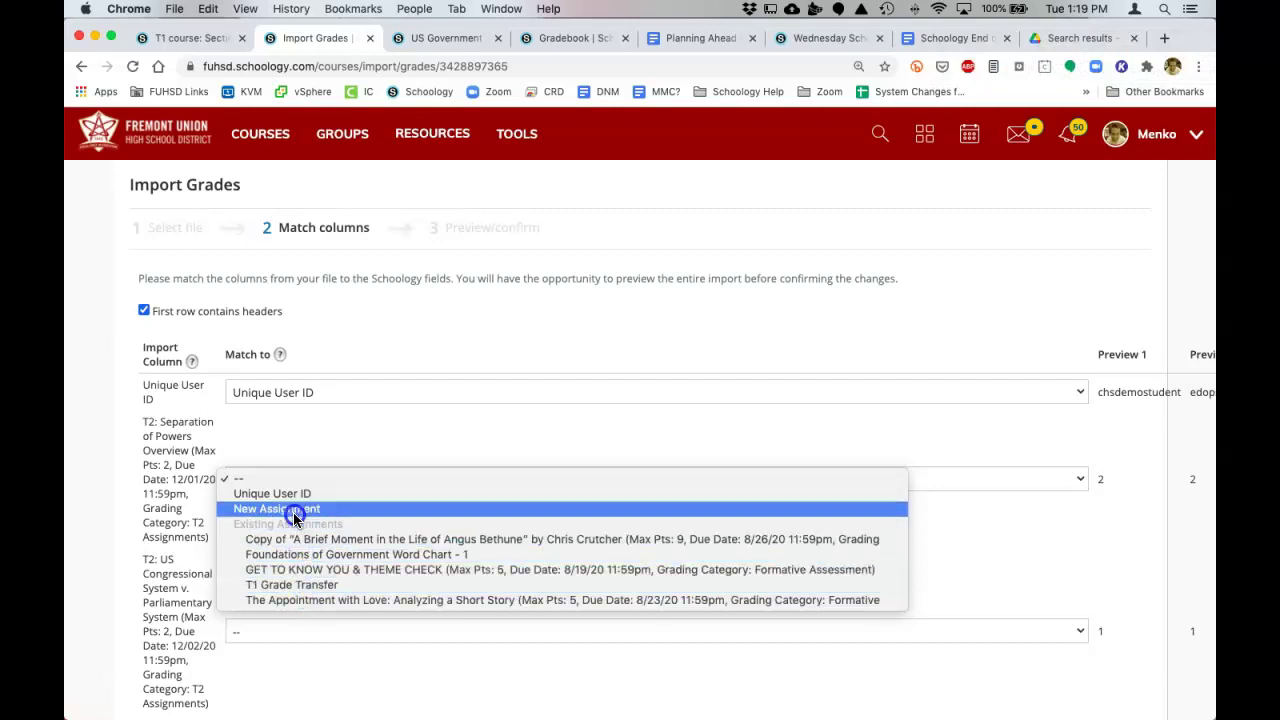
{"action": "left_click", "coordinate": [293, 512]}
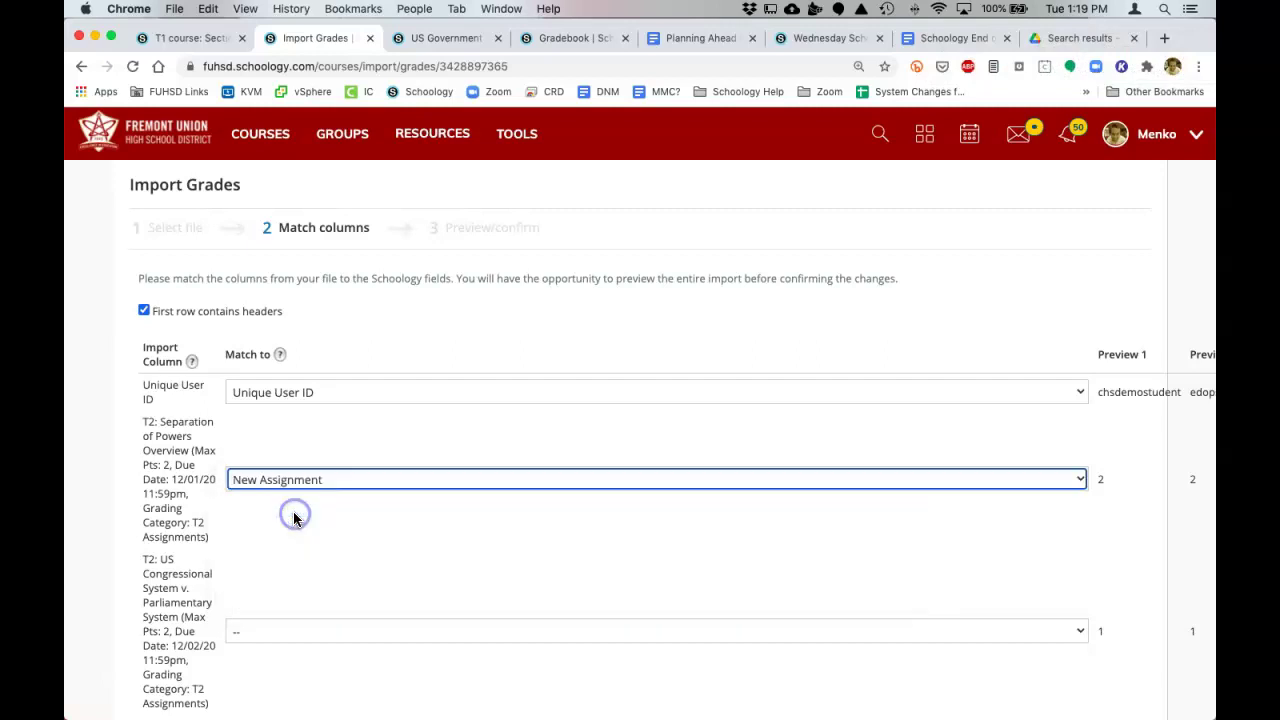
{"action": "left_click", "coordinate": [289, 631]}
{"action": "left_click", "coordinate": [286, 660]}
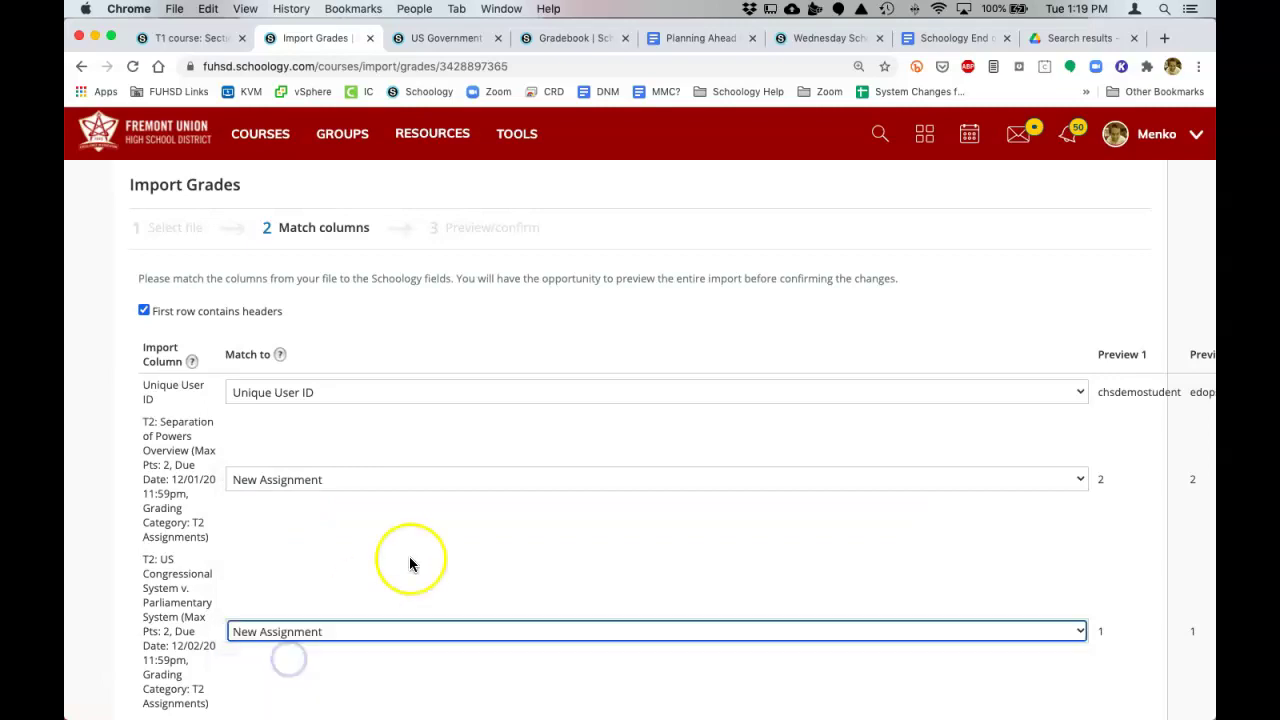
{"action": "scroll", "coordinate": [405, 565], "scroll_direction": "down", "scroll_amount": 5}
{"action": "left_click", "coordinate": [345, 449]}
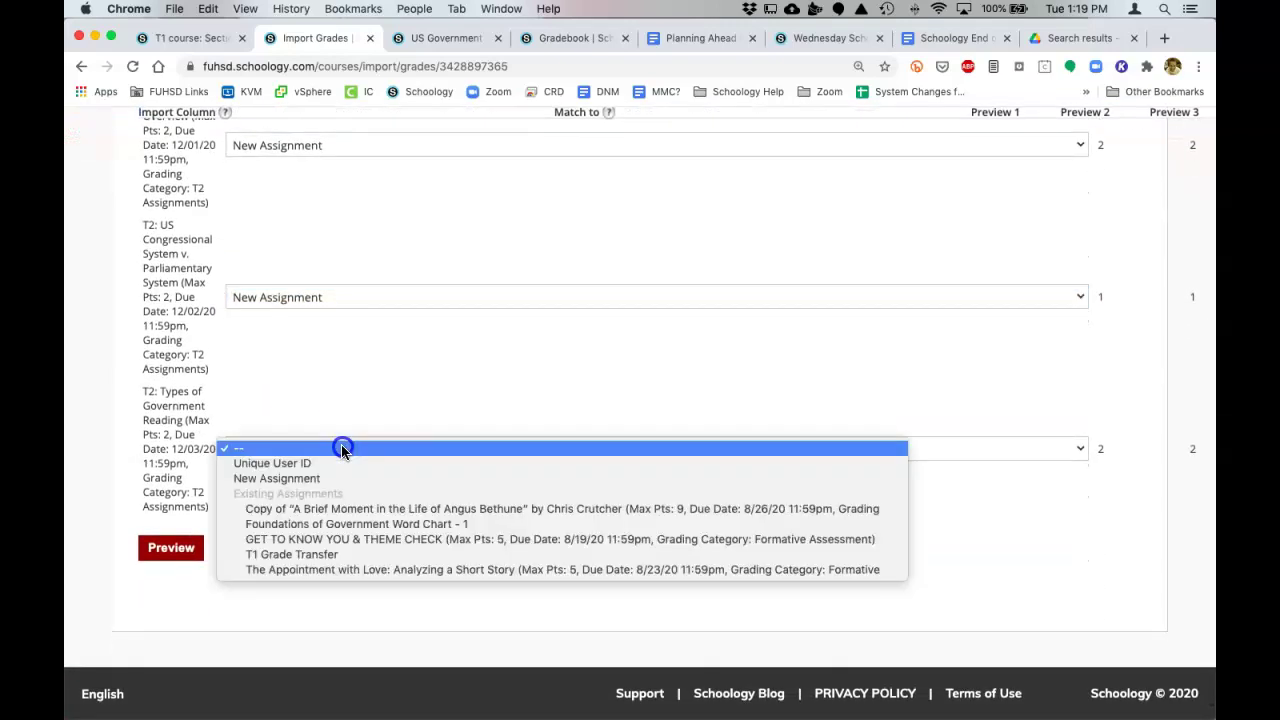
{"action": "left_click", "coordinate": [342, 476]}
{"action": "left_click", "coordinate": [178, 546]}
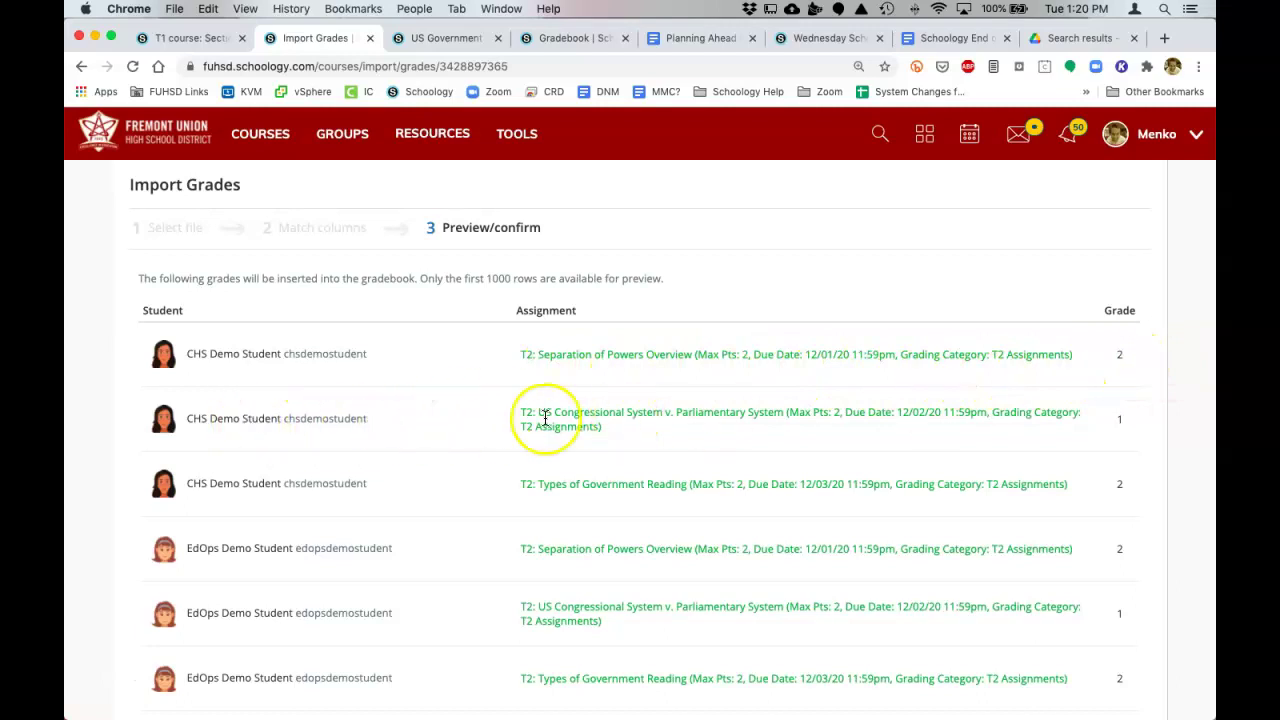
Review the previewed student grades through the end of the list and confirm the import.
{"action": "scroll", "coordinate": [355, 480], "scroll_direction": "down", "scroll_amount": 3}
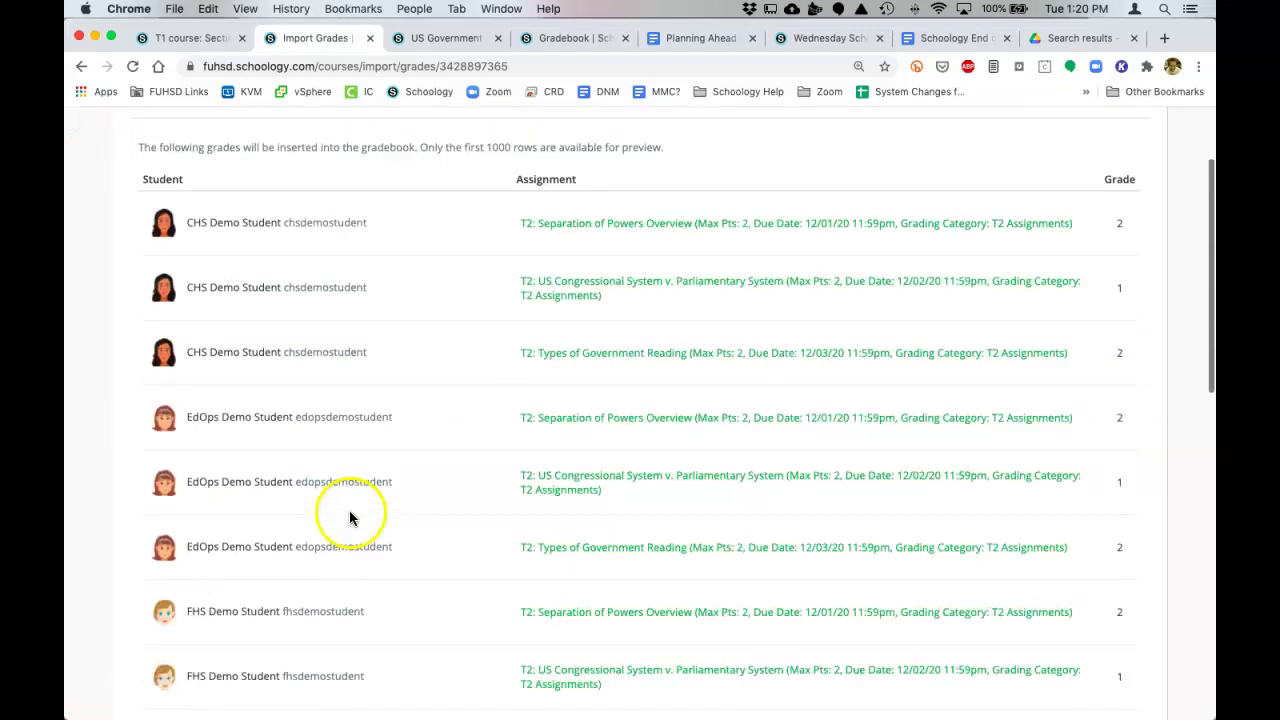
{"action": "scroll", "coordinate": [301, 533], "scroll_direction": "down", "scroll_amount": 10}
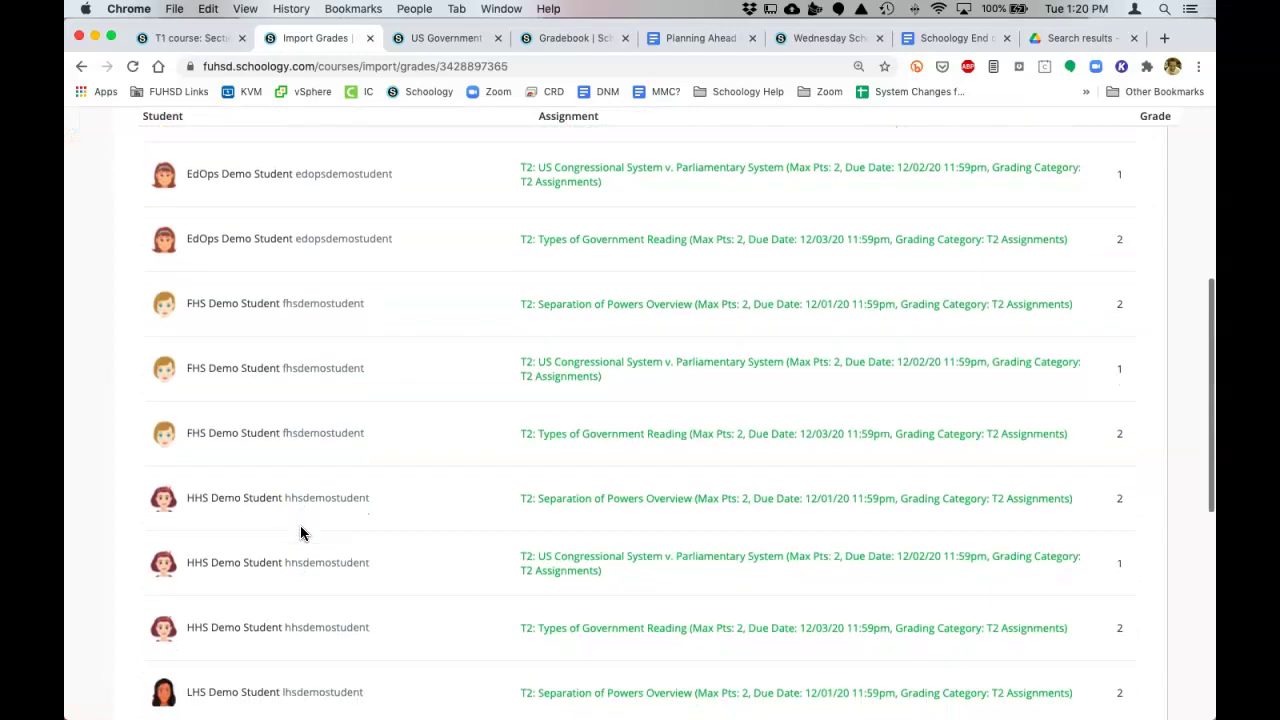
{"action": "scroll", "coordinate": [301, 533], "scroll_direction": "down", "scroll_amount": 3}
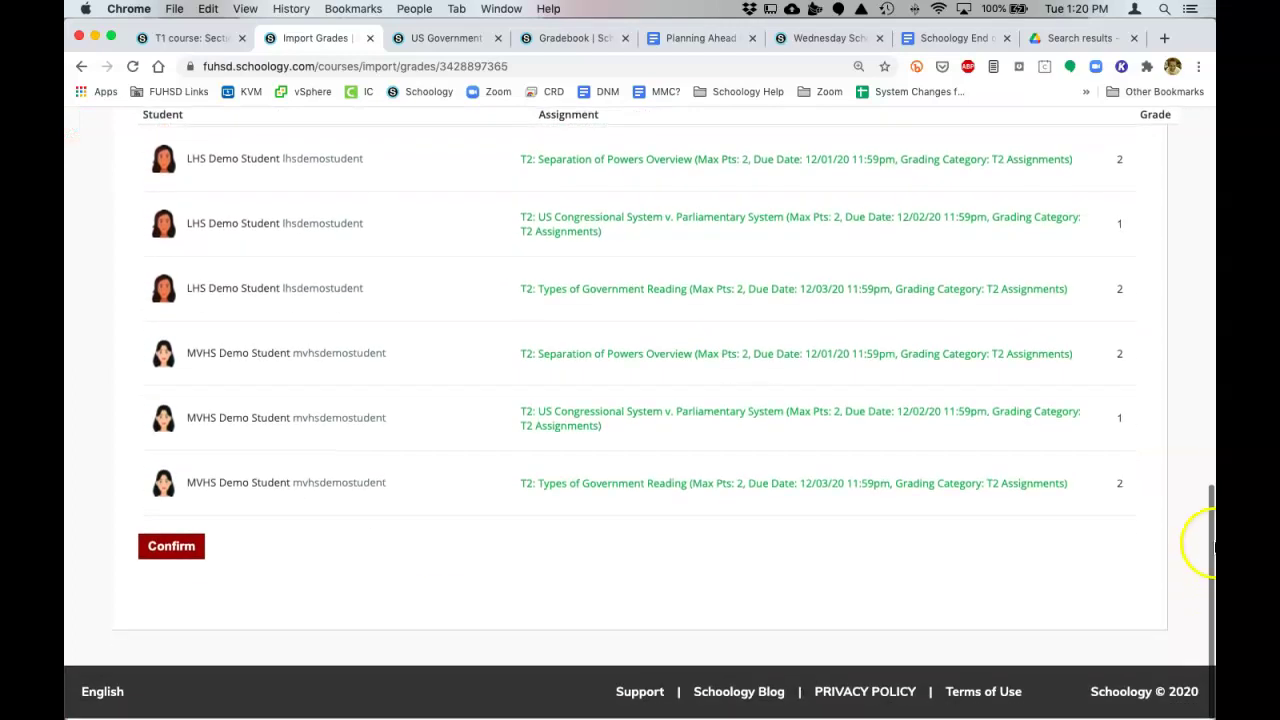
{"action": "left_click", "coordinate": [160, 552]}
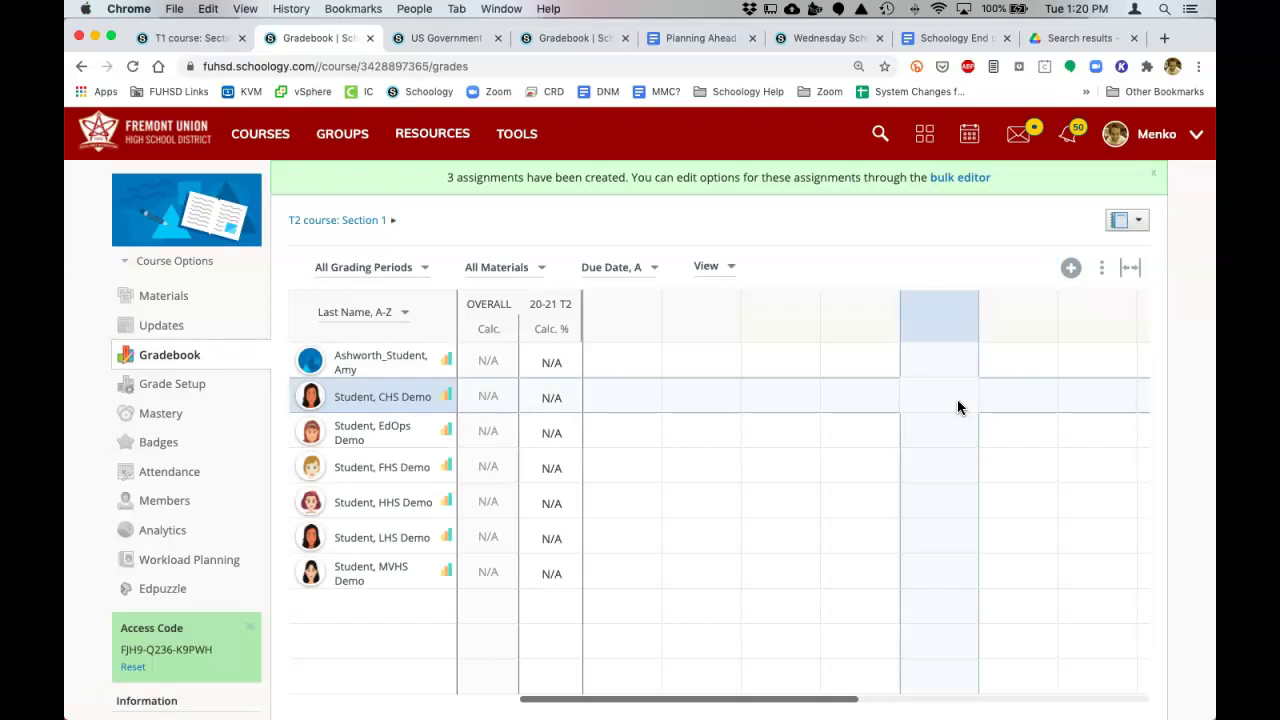
Open Bulk Edit for the T2 course gradebook and locate the assignments that have no grading period.
{"action": "left_click", "coordinate": [421, 208]}
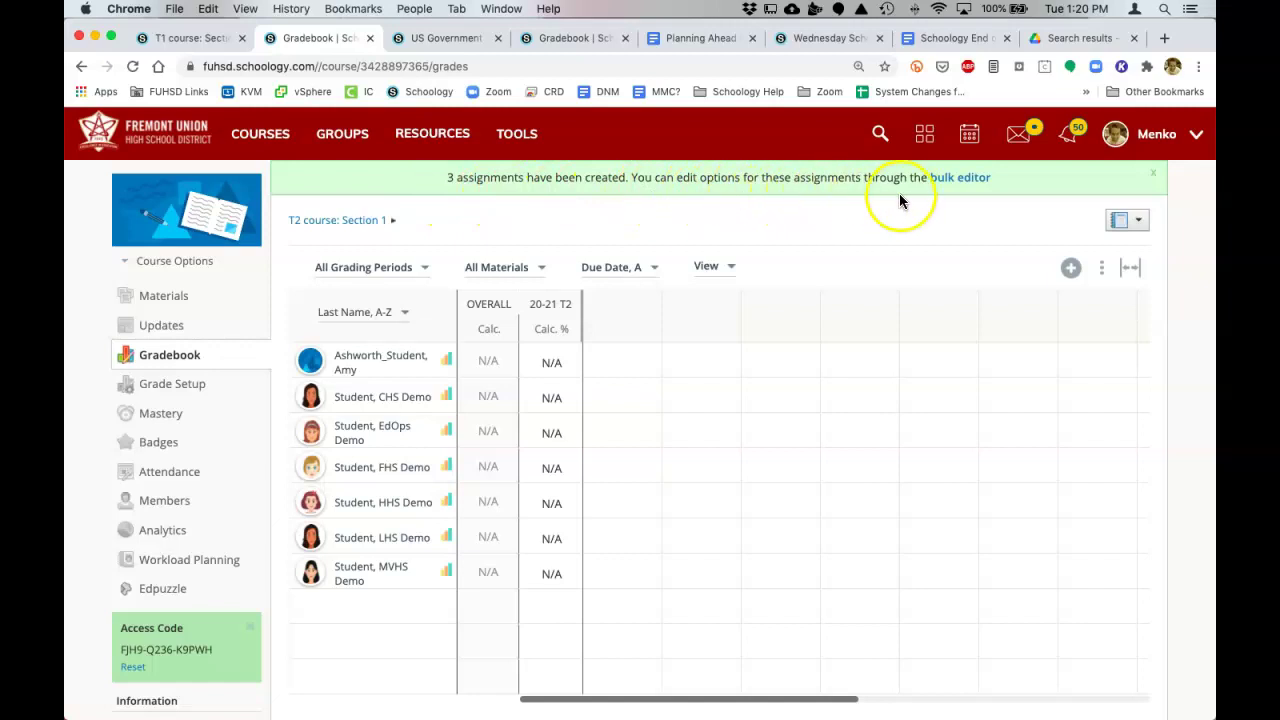
{"action": "left_click", "coordinate": [1103, 270]}
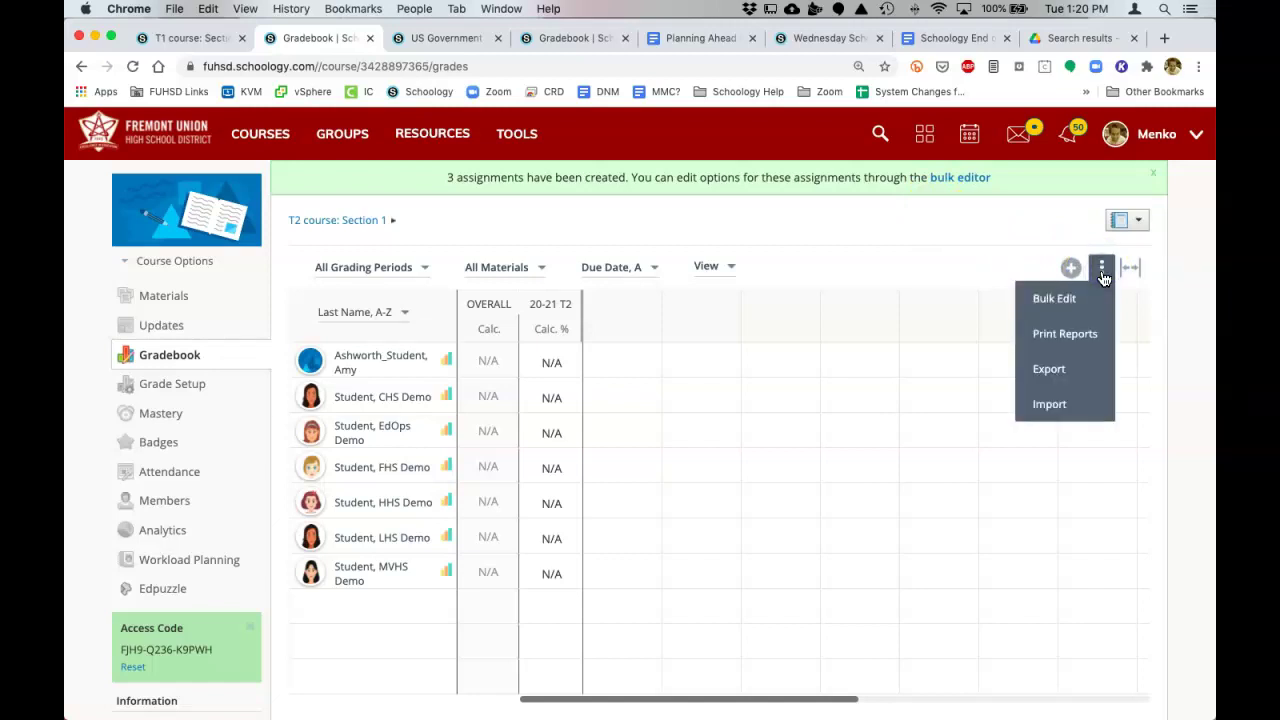
{"action": "left_click", "coordinate": [1070, 297]}
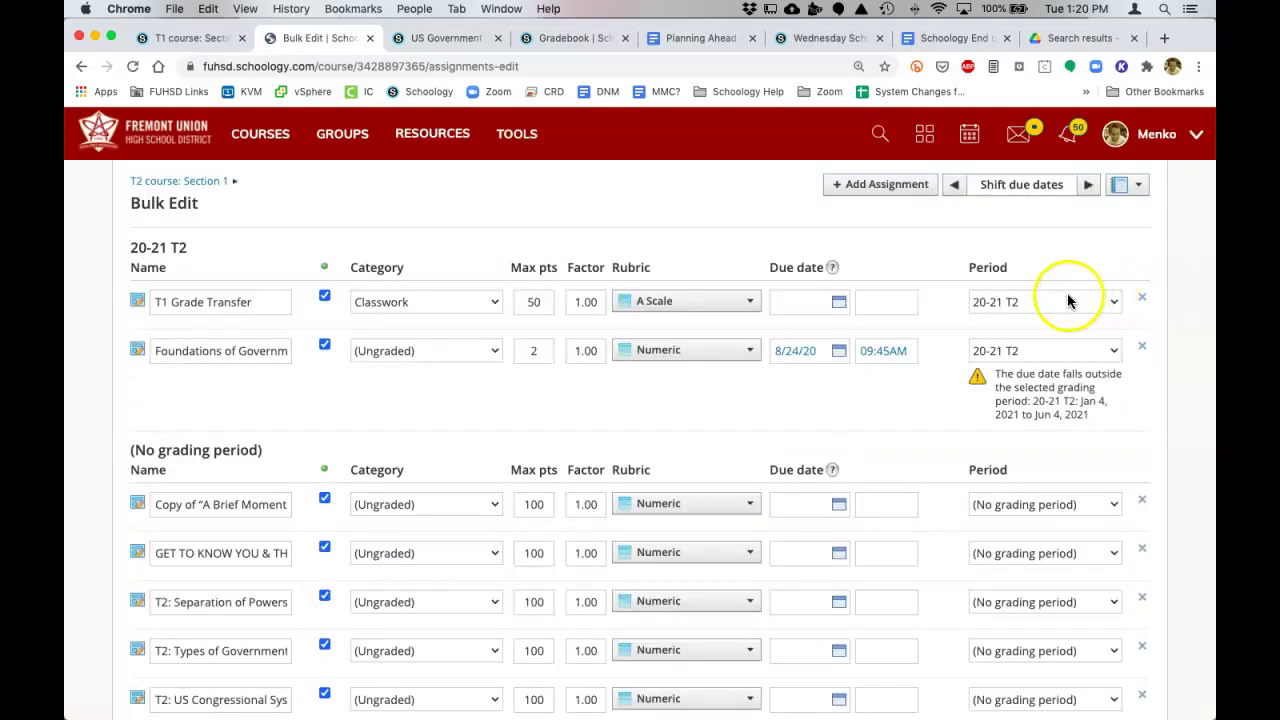
{"action": "scroll", "coordinate": [776, 393], "scroll_direction": "down", "scroll_amount": 5}
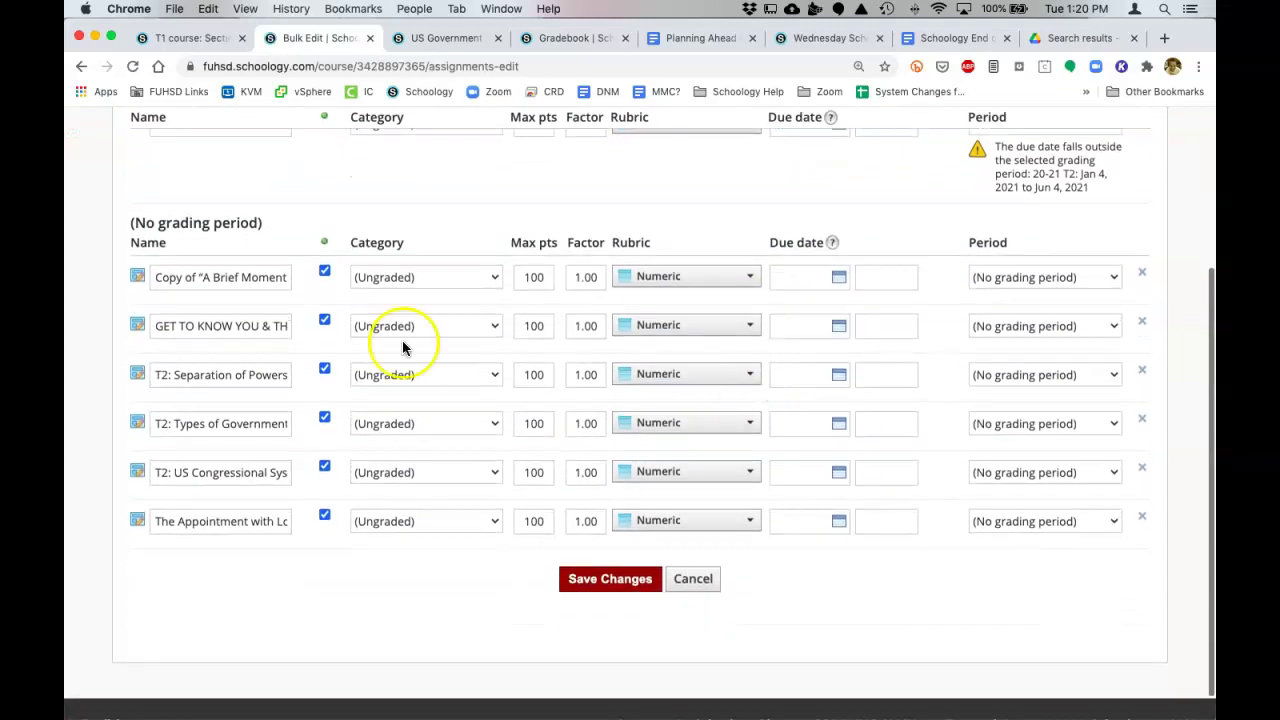
{"action": "left_click_drag", "start_coordinate": [126, 223], "coordinate": [294, 232]}
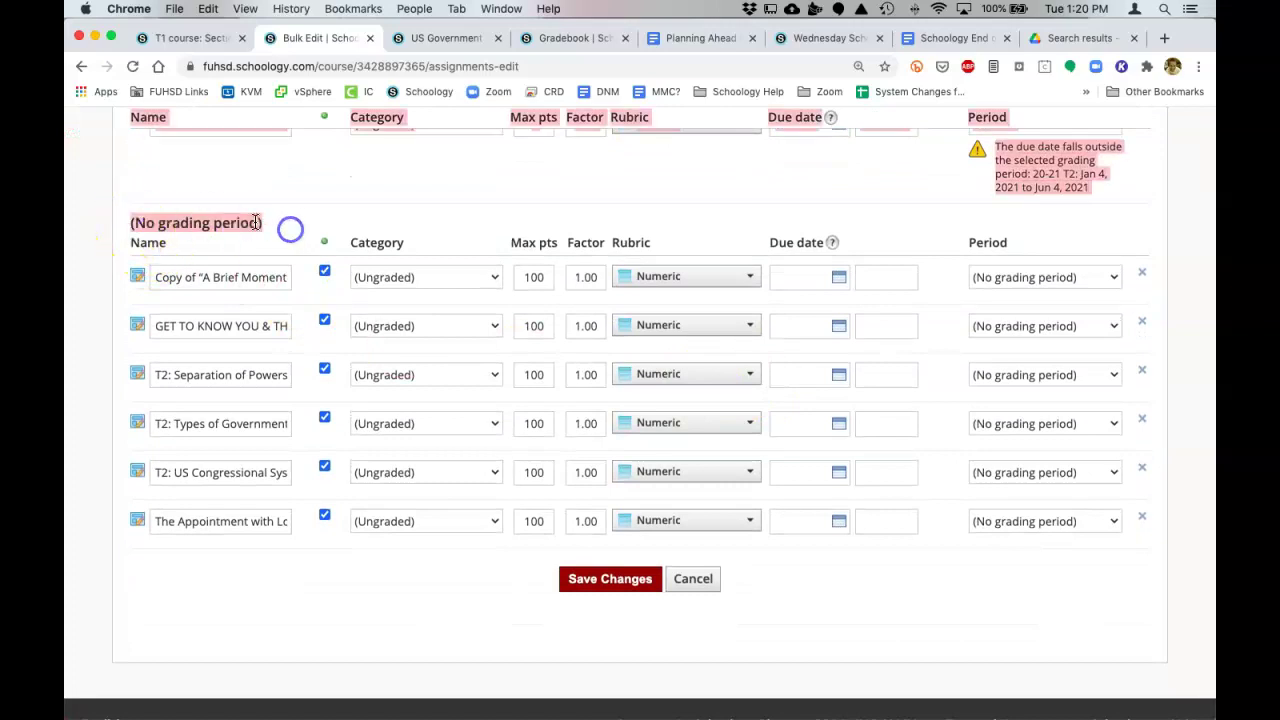
{"action": "left_click", "coordinate": [260, 226]}
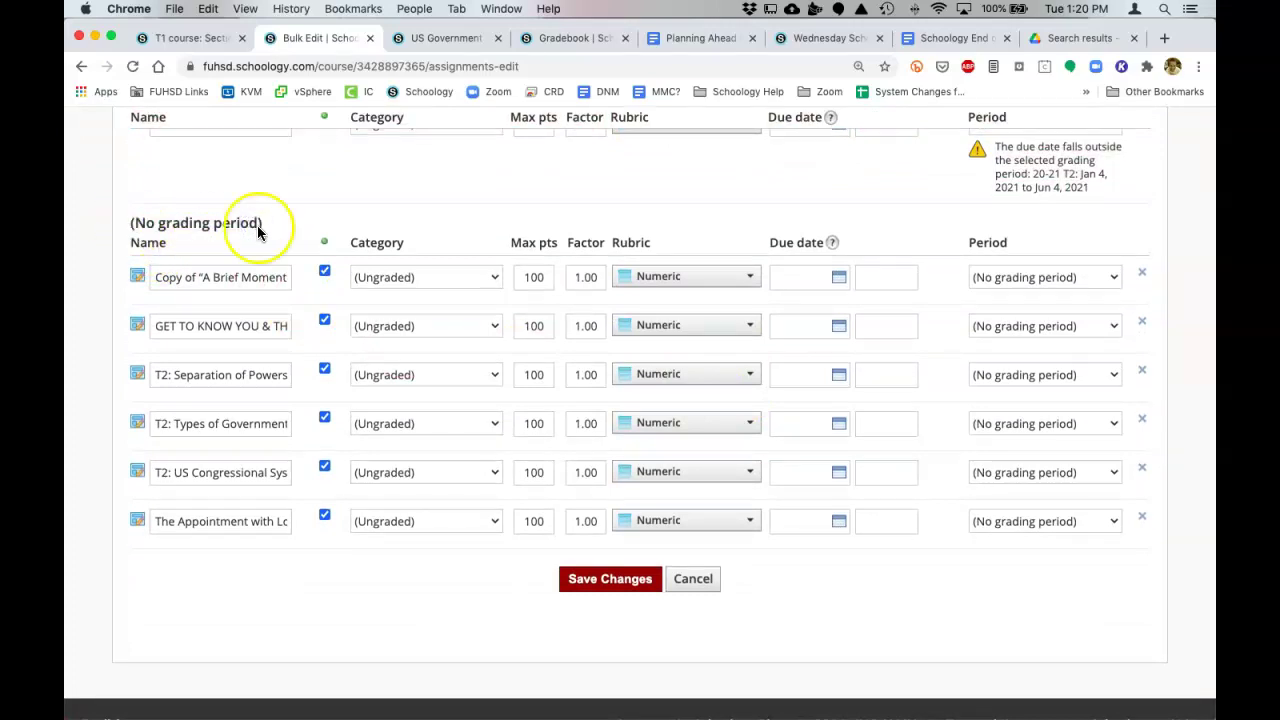
Assign the three T2 assignments and The Appointment assignment to the 20-21 T2 grading period.
{"action": "left_click", "coordinate": [1058, 375]}
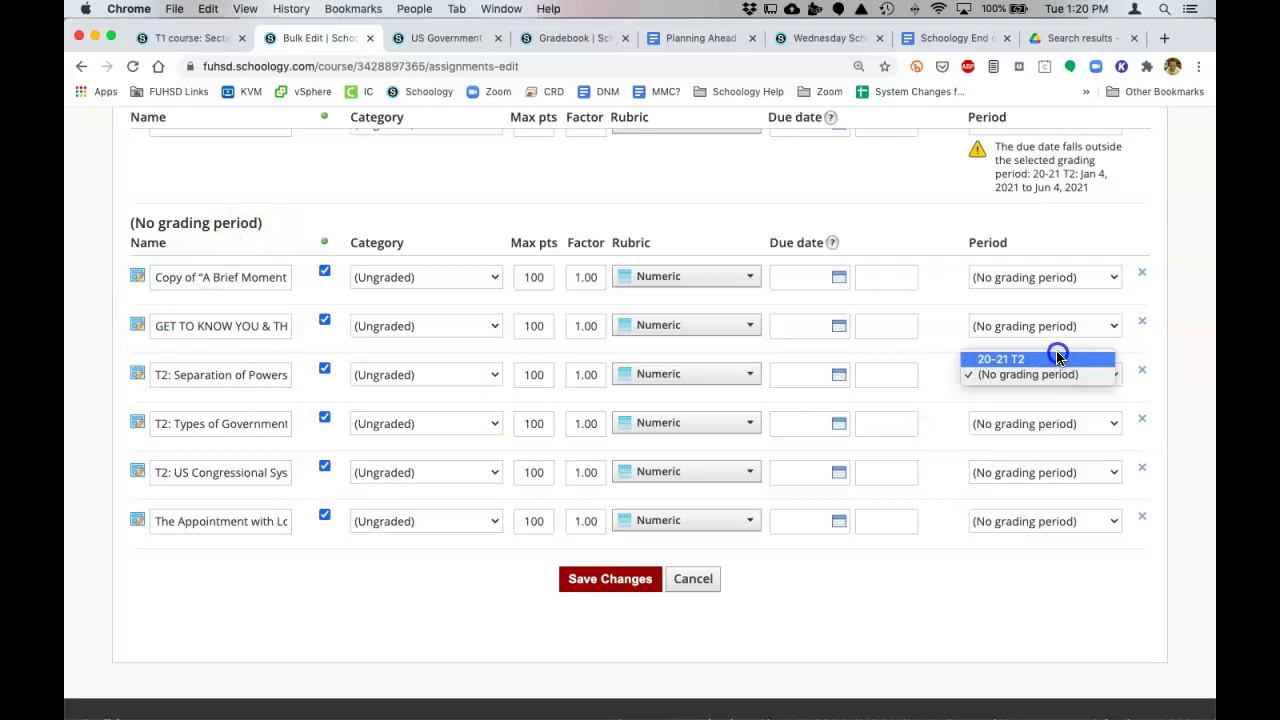
{"action": "left_click", "coordinate": [1058, 358]}
{"action": "left_click", "coordinate": [1036, 424]}
{"action": "left_click", "coordinate": [1034, 407]}
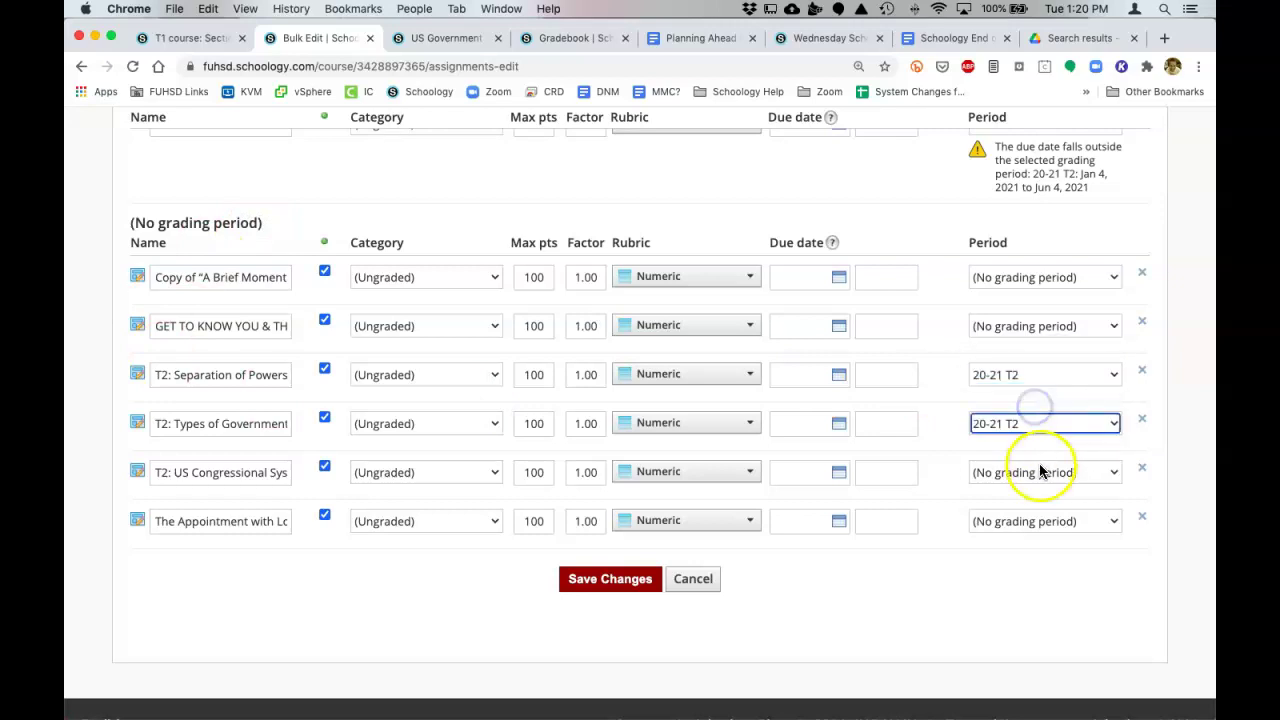
{"action": "left_click", "coordinate": [1040, 472]}
{"action": "left_click", "coordinate": [1038, 456]}
{"action": "left_click", "coordinate": [1057, 521]}
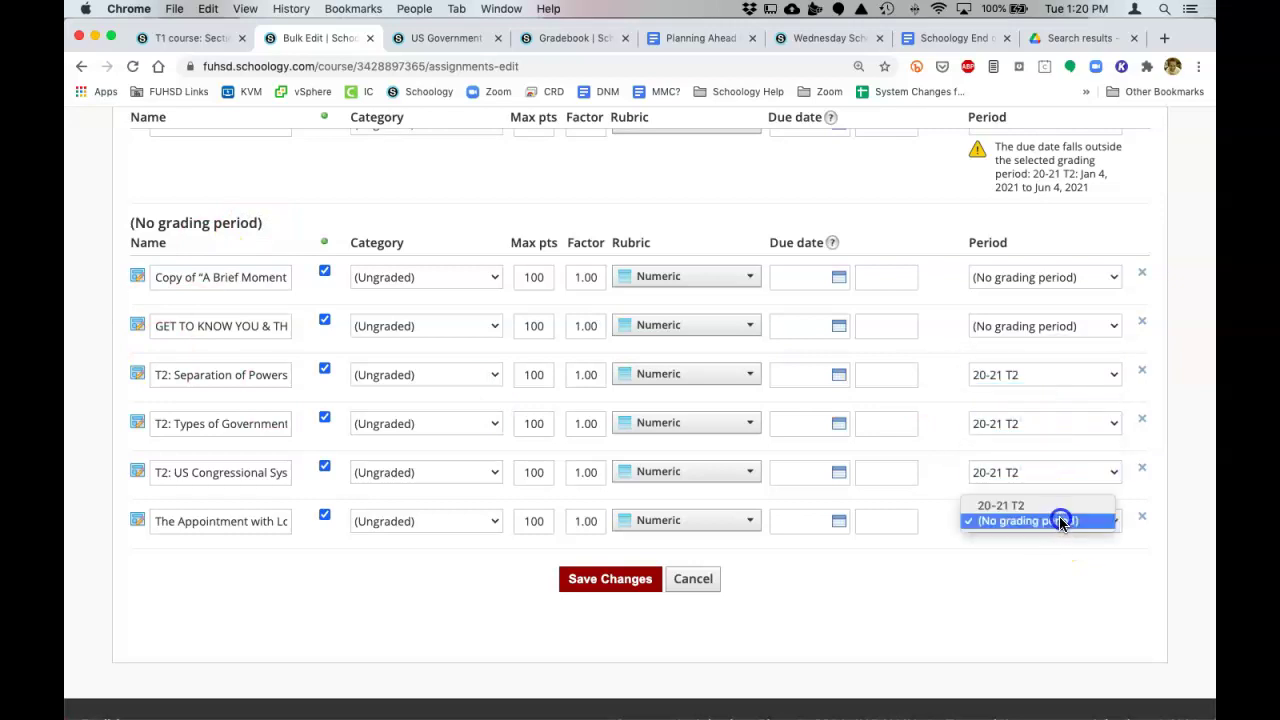
{"action": "left_click", "coordinate": [1058, 506]}
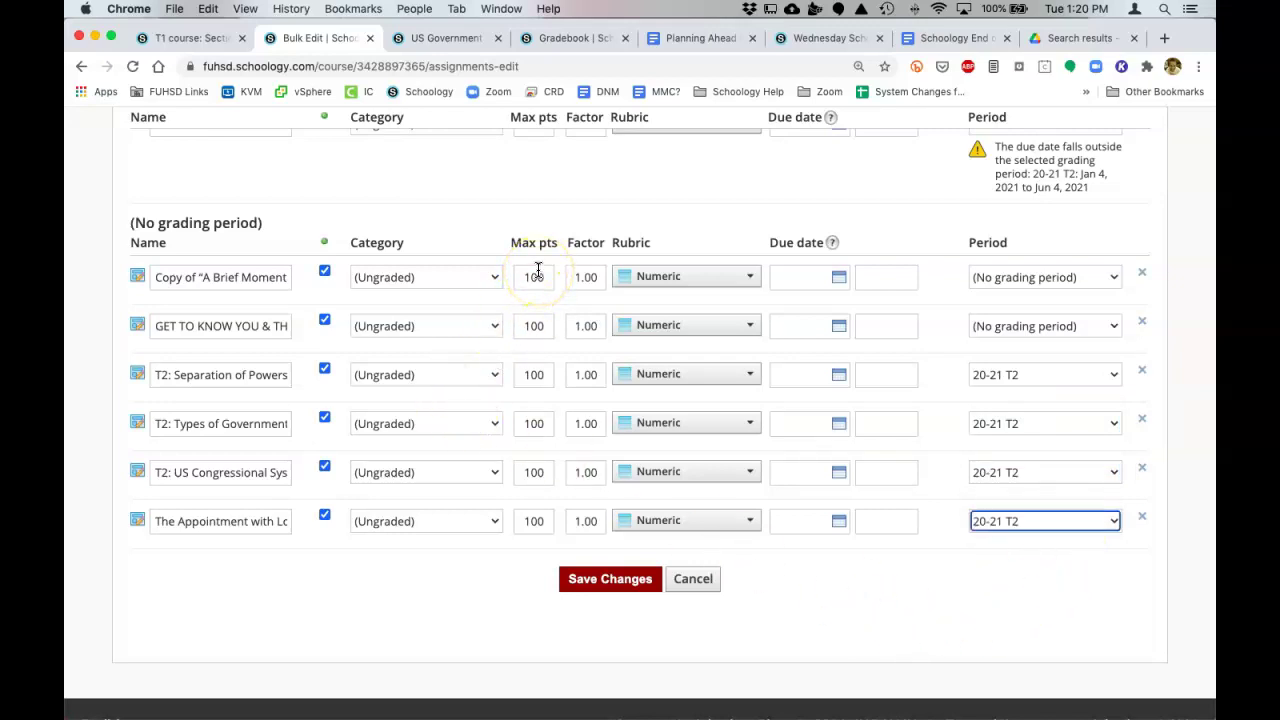
Set the max points to 2 for T2: Separation of Powers, T2: Types of Government and T2: US Congressional System.
{"action": "double_click", "coordinate": [540, 374]}
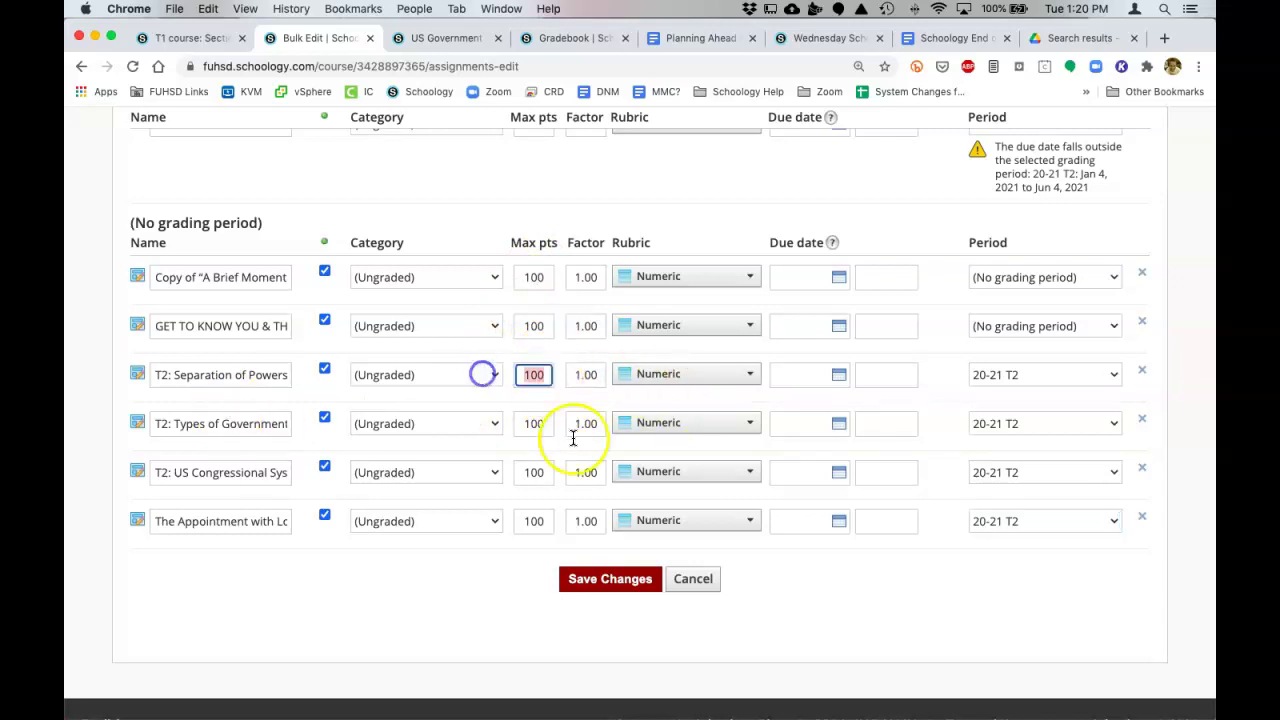
{"action": "type", "text": "2"}
{"action": "left_click_drag", "start_coordinate": [545, 423], "coordinate": [447, 423]}
{"action": "type", "text": "22"}
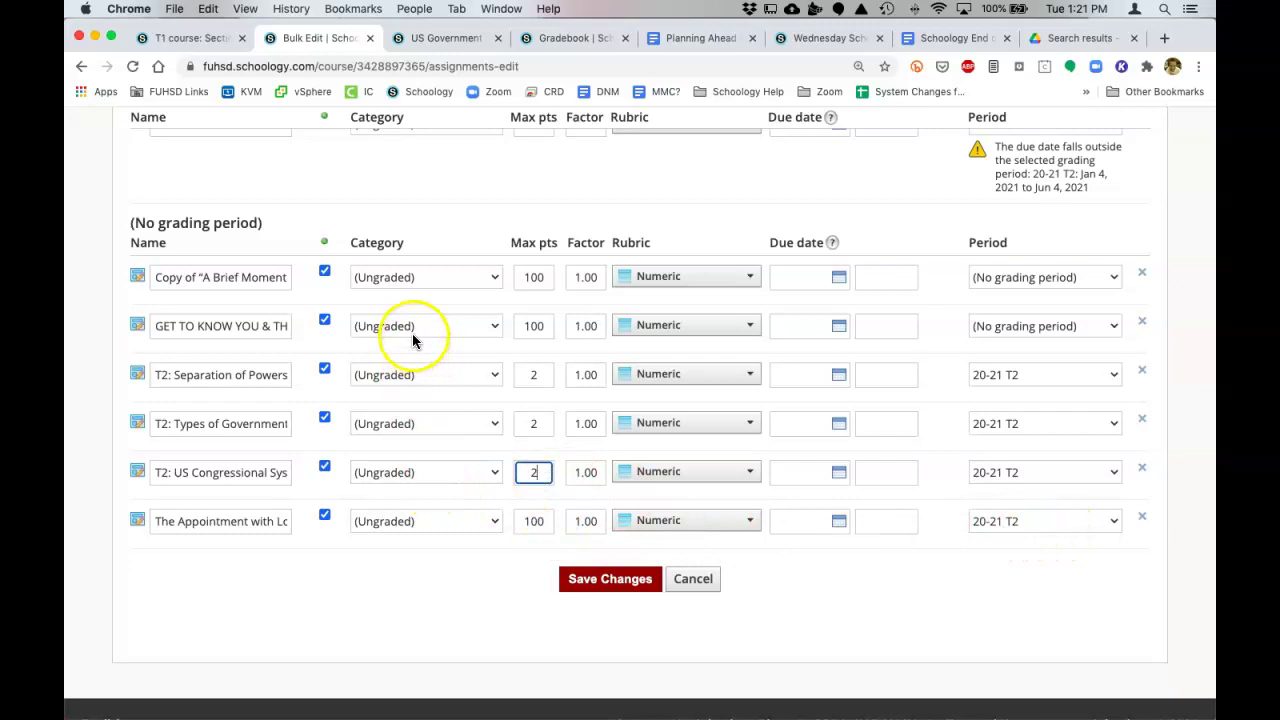
Set the category to Classwork for the Separation of Powers, Types of Government and US Congressional System assignments.
{"action": "left_click", "coordinate": [414, 384]}
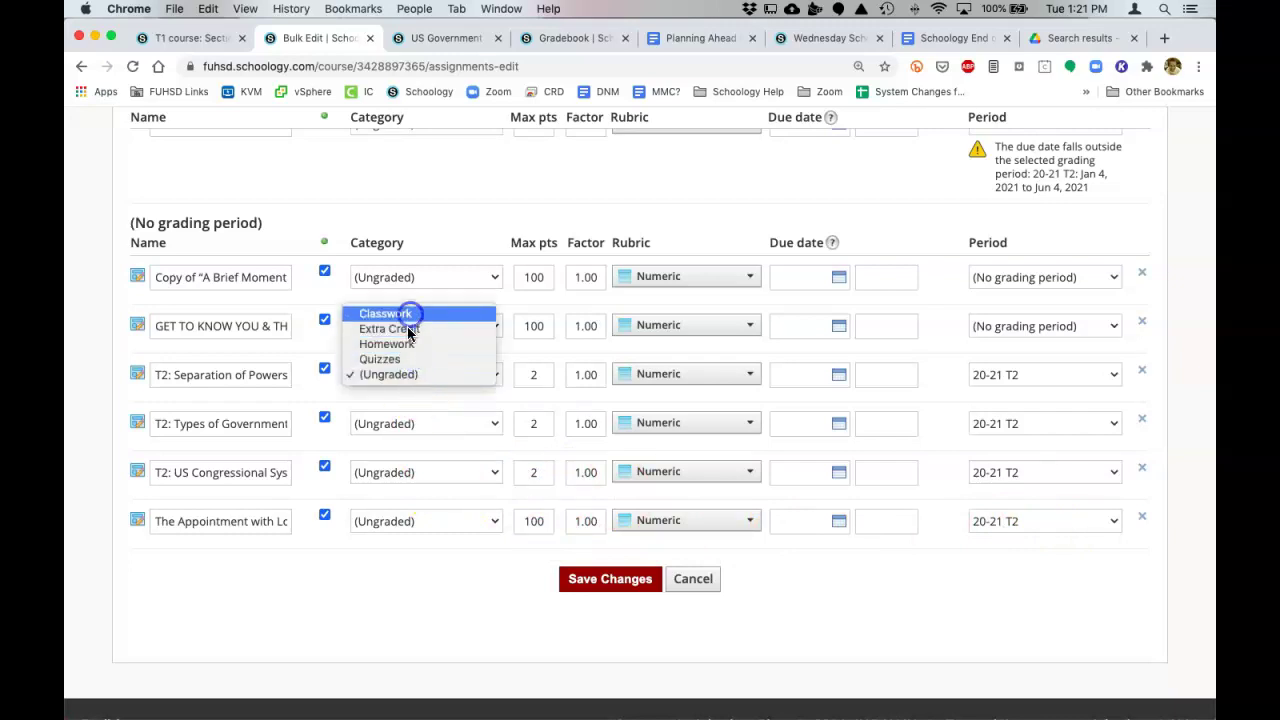
{"action": "left_click", "coordinate": [410, 314]}
{"action": "left_click", "coordinate": [397, 424]}
{"action": "left_click", "coordinate": [397, 362]}
{"action": "left_click", "coordinate": [400, 474]}
{"action": "left_click", "coordinate": [404, 414]}
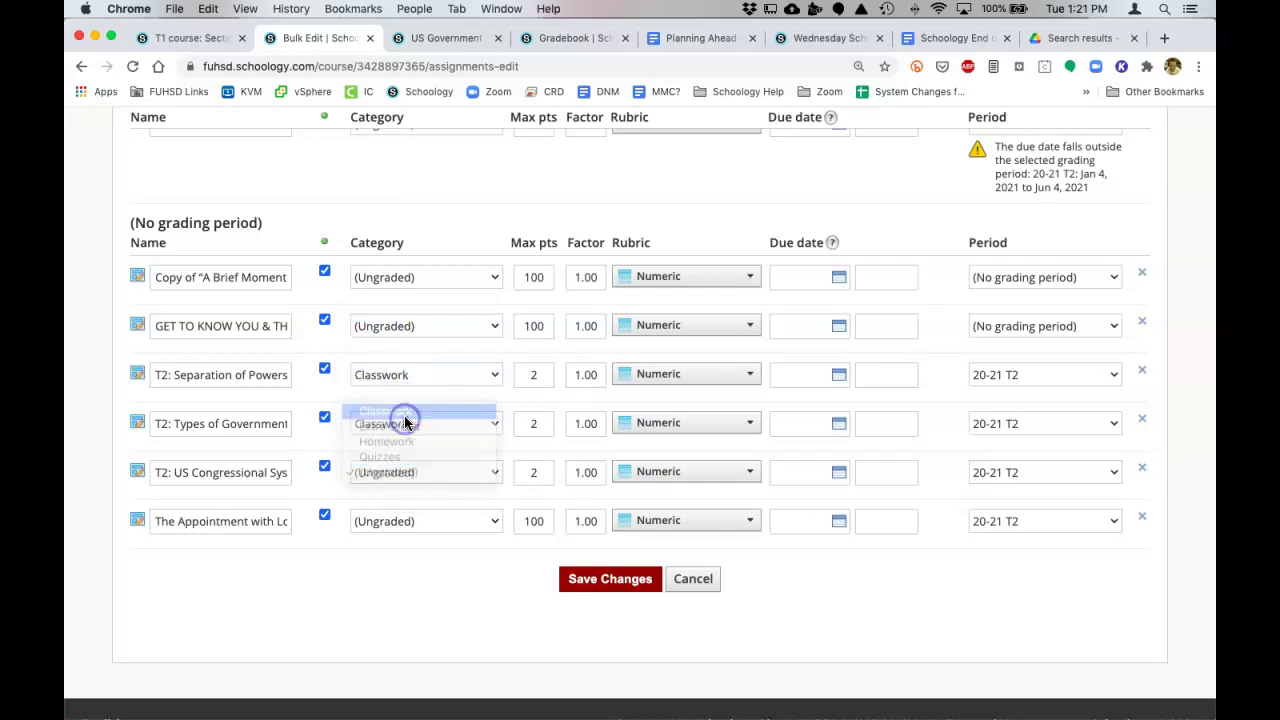
Set The Appointment assignment's category to Homework and its max points to 1, and submit the bulk edits.
{"action": "left_click", "coordinate": [437, 524]}
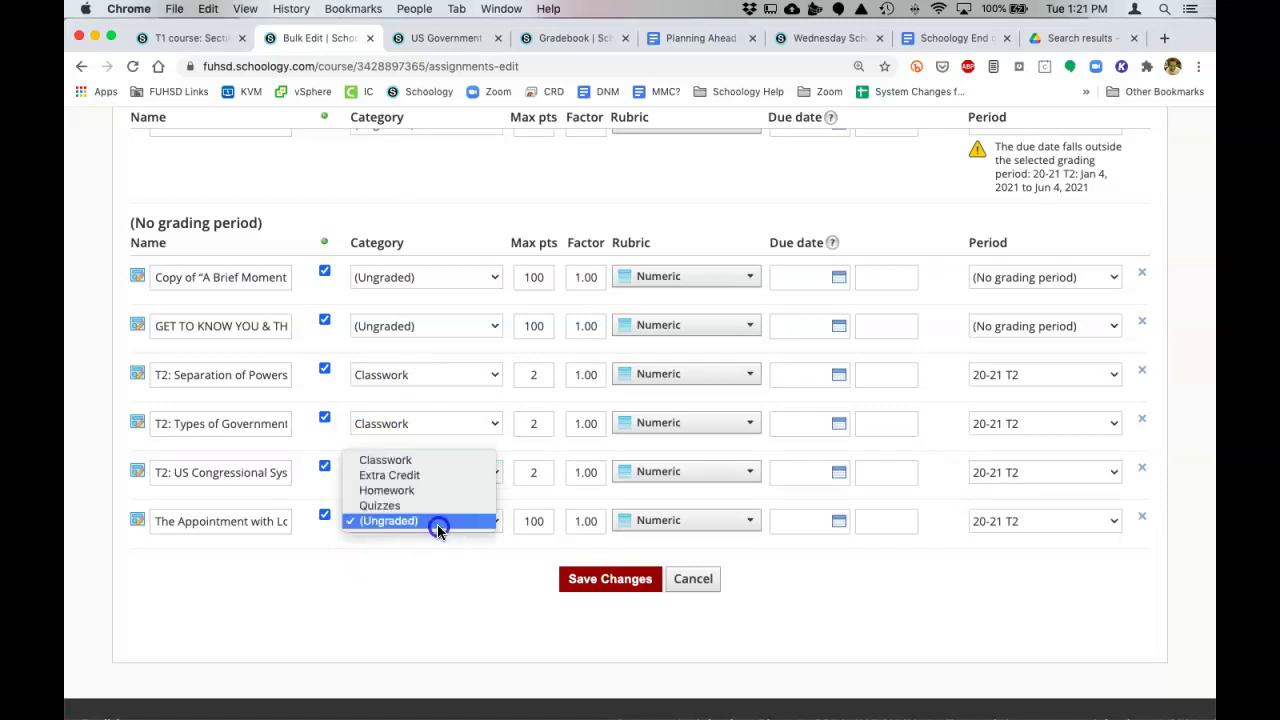
{"action": "left_click", "coordinate": [427, 491]}
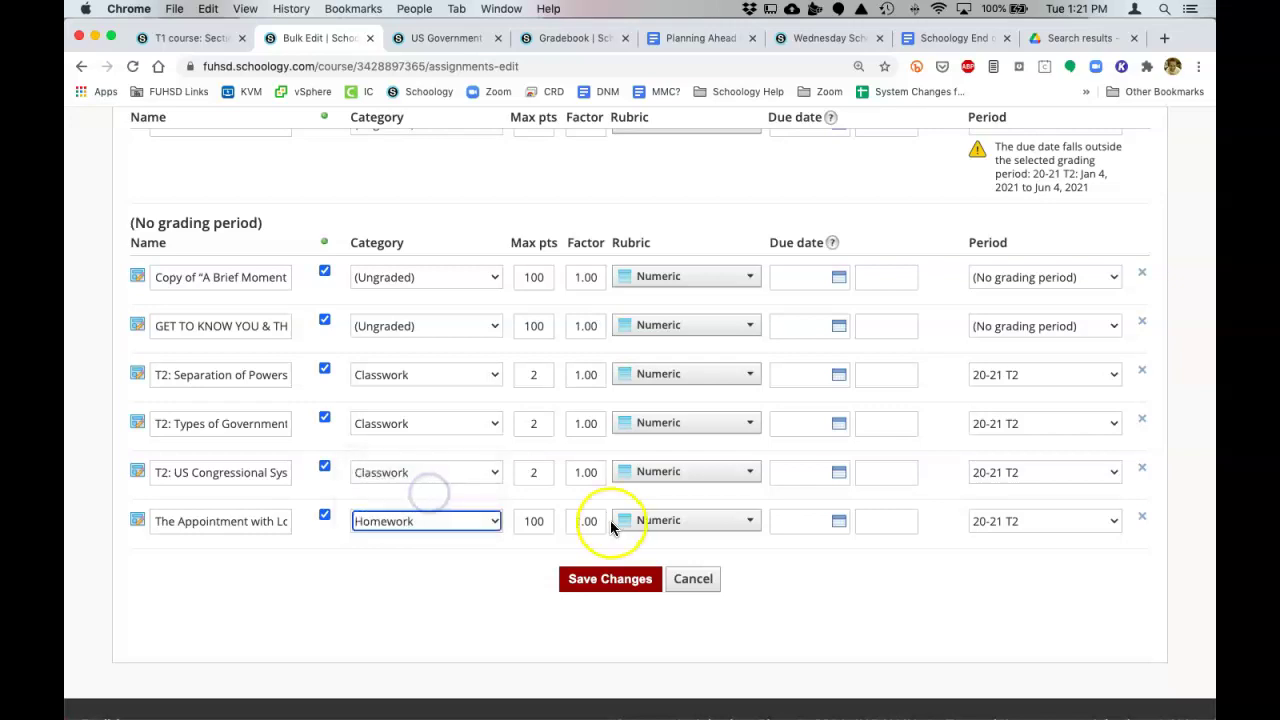
{"action": "double_click", "coordinate": [520, 521]}
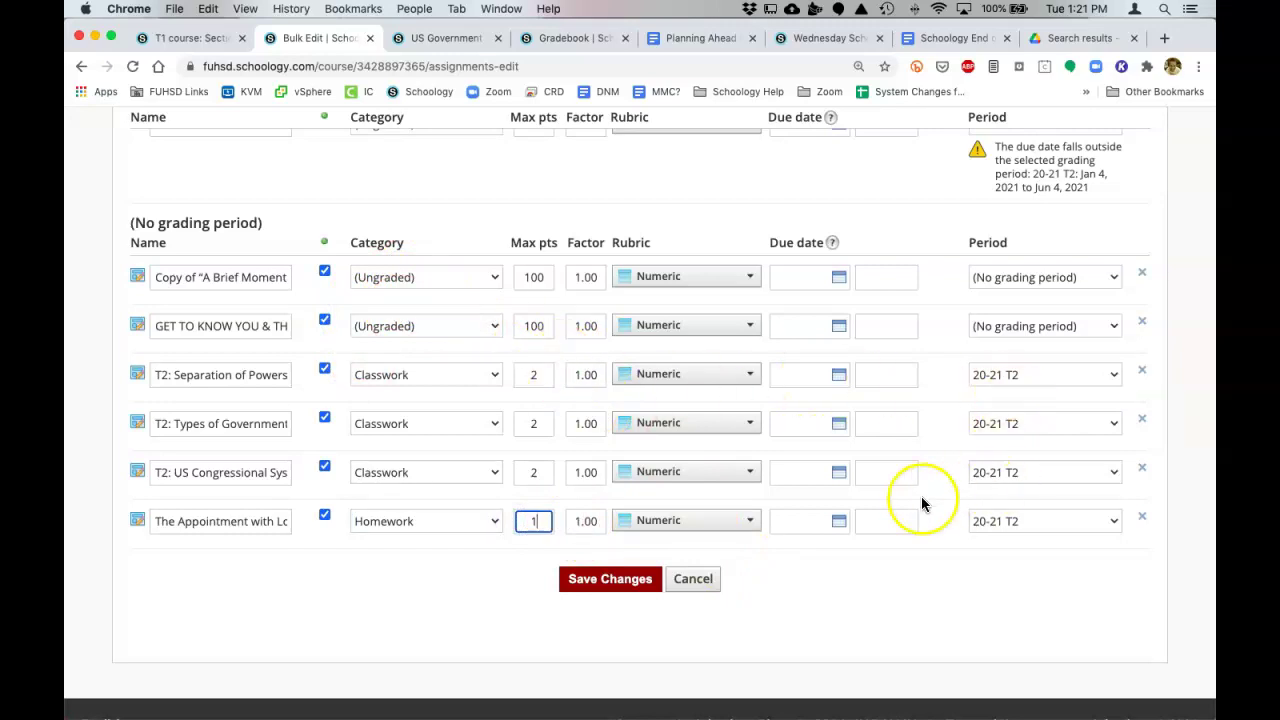
{"action": "left_click", "coordinate": [612, 582]}
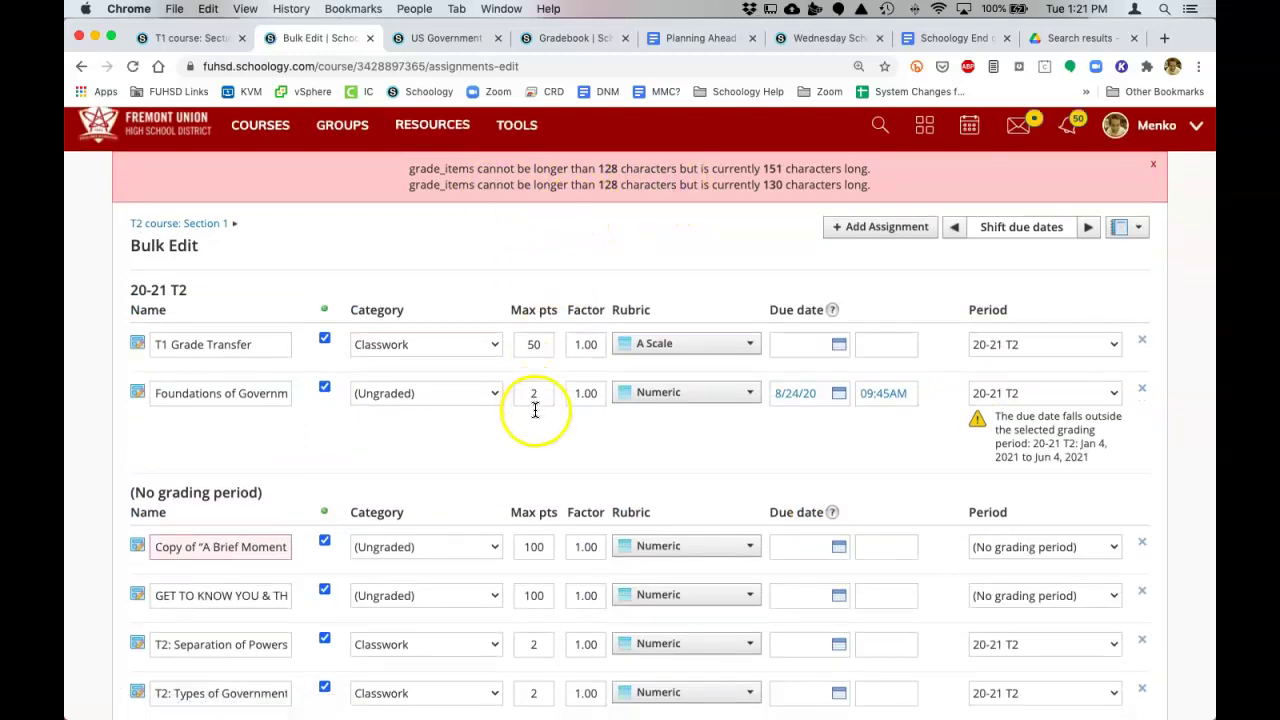
Cut the trailing max points, due date and category details from the over-long Copy of "A Brief Moment" assignment name.
{"action": "scroll", "coordinate": [534, 407], "scroll_direction": "down", "scroll_amount": 4}
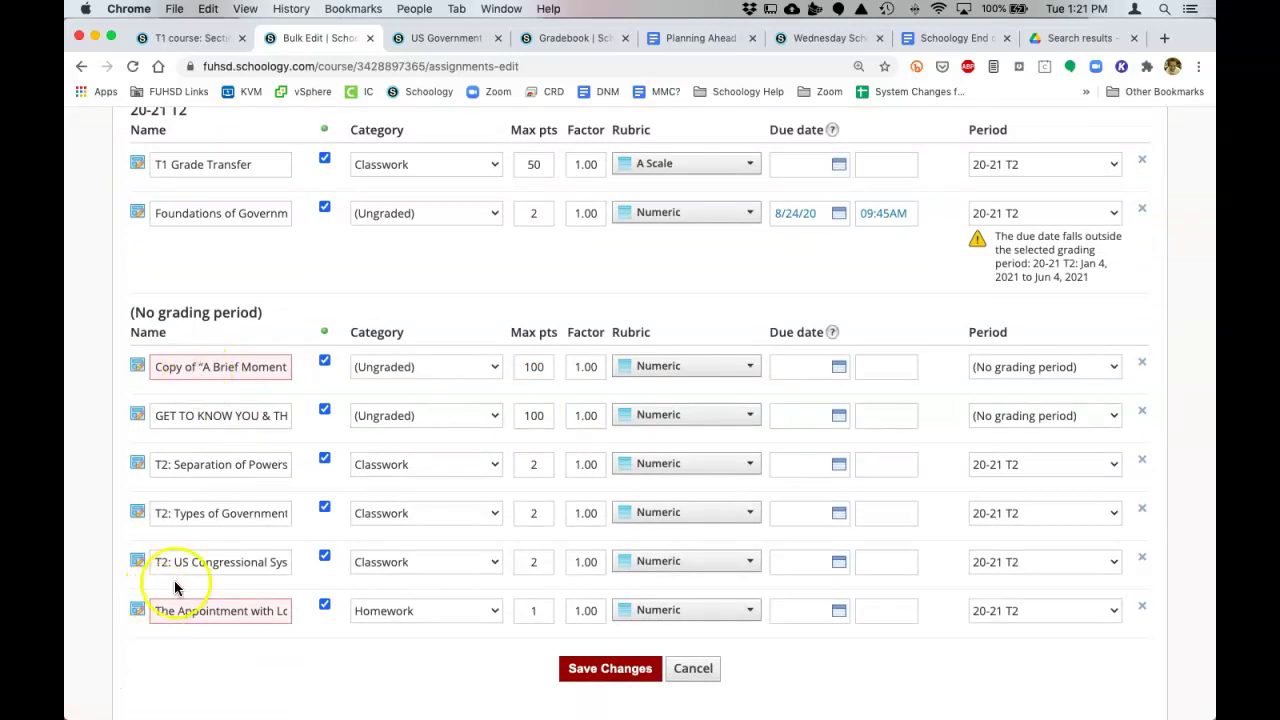
{"action": "left_click", "coordinate": [226, 368]}
{"action": "key", "text": "alt+Left"}
{"action": "key", "text": "alt+Left"}
{"action": "key", "text": "alt+Left"}
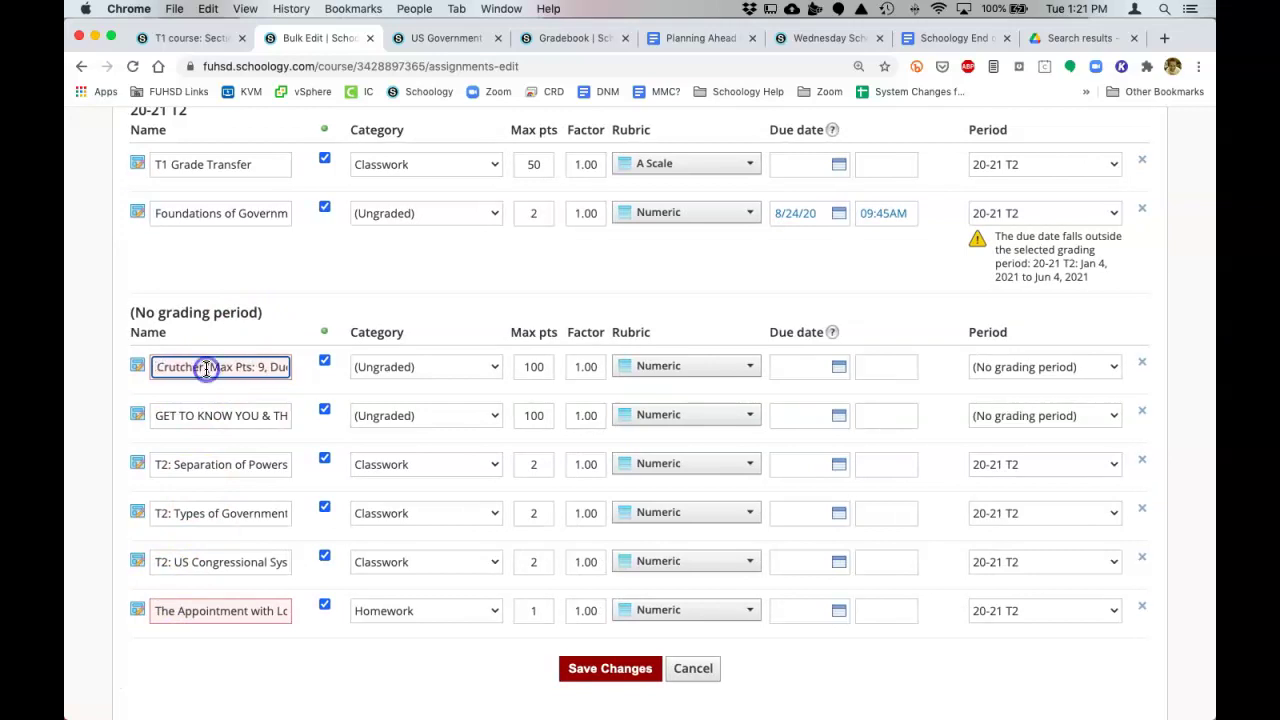
{"action": "left_click_drag", "start_coordinate": [207, 369], "coordinate": [374, 370]}
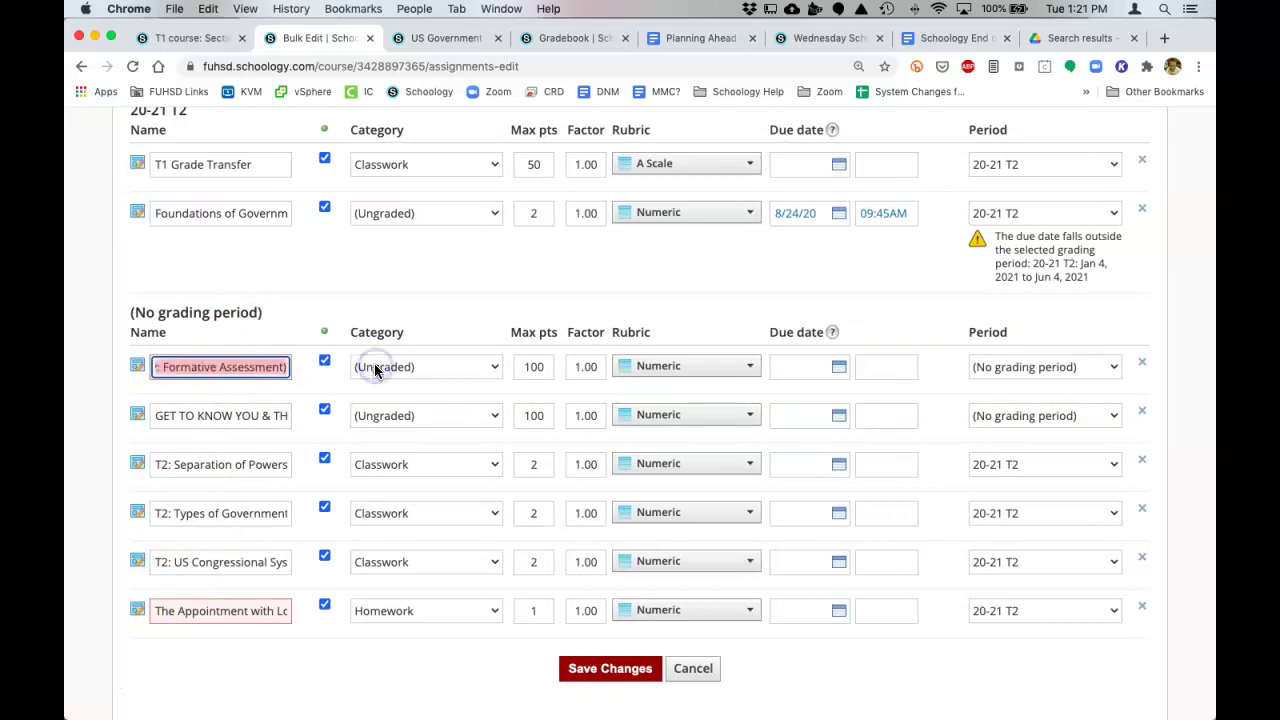
Shorten The Appointment assignment's name so it ends with "Analyzing a Short Story", and save the changes.
{"action": "left_click", "coordinate": [237, 620]}
{"action": "key", "text": "Right"}
{"action": "key", "text": "Right"}
{"action": "key", "text": "Right"}
{"action": "key", "text": "Right"}
{"action": "key", "text": "Right"}
{"action": "key", "text": "Right"}
{"action": "key", "text": "Right"}
{"action": "key", "text": "Right"}
{"action": "key", "text": "Right"}
{"action": "key", "text": "Right"}
{"action": "key", "text": "Right"}
{"action": "key", "text": "Right"}
{"action": "key", "text": "Right"}
{"action": "key", "text": "Right"}
{"action": "key", "text": "Right"}
{"action": "key", "text": "Right"}
{"action": "key", "text": "Right"}
{"action": "key", "text": "Right"}
{"action": "key", "text": "Right"}
{"action": "key", "text": "Right"}
{"action": "left_click_drag", "start_coordinate": [228, 620], "coordinate": [434, 621]}
{"action": "key", "text": "BackSpace"}
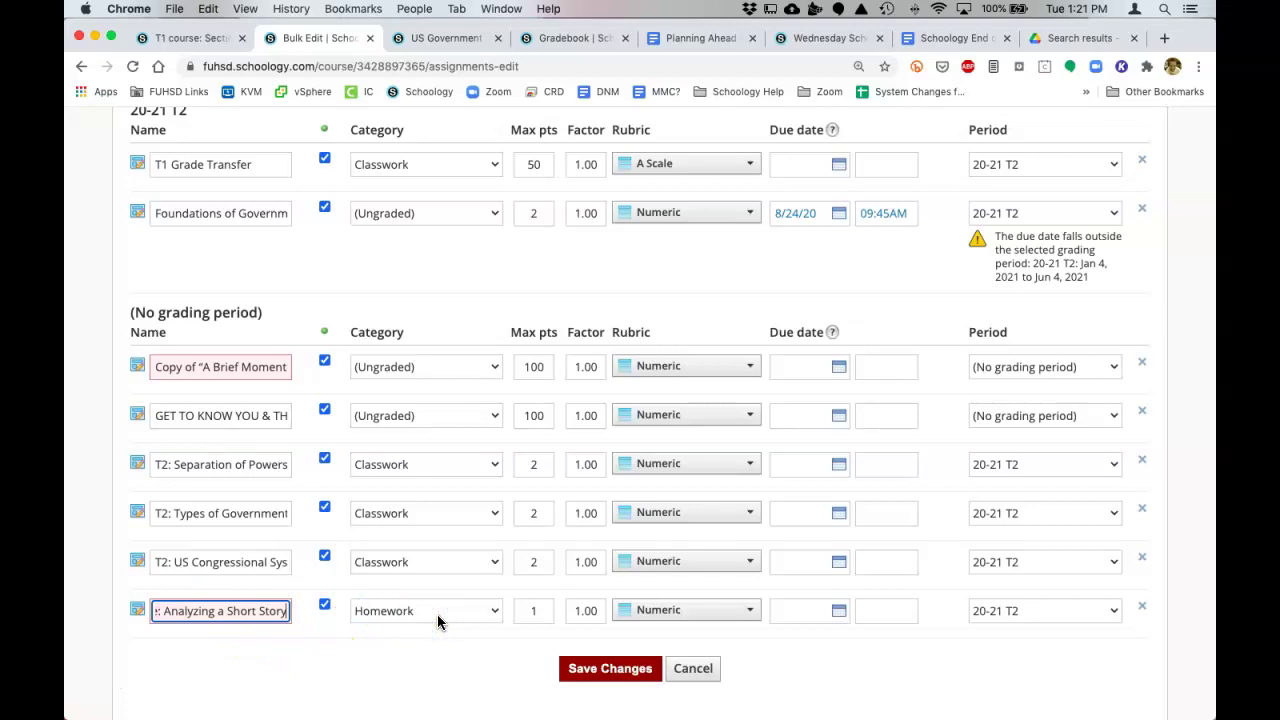
{"action": "left_click", "coordinate": [606, 669]}
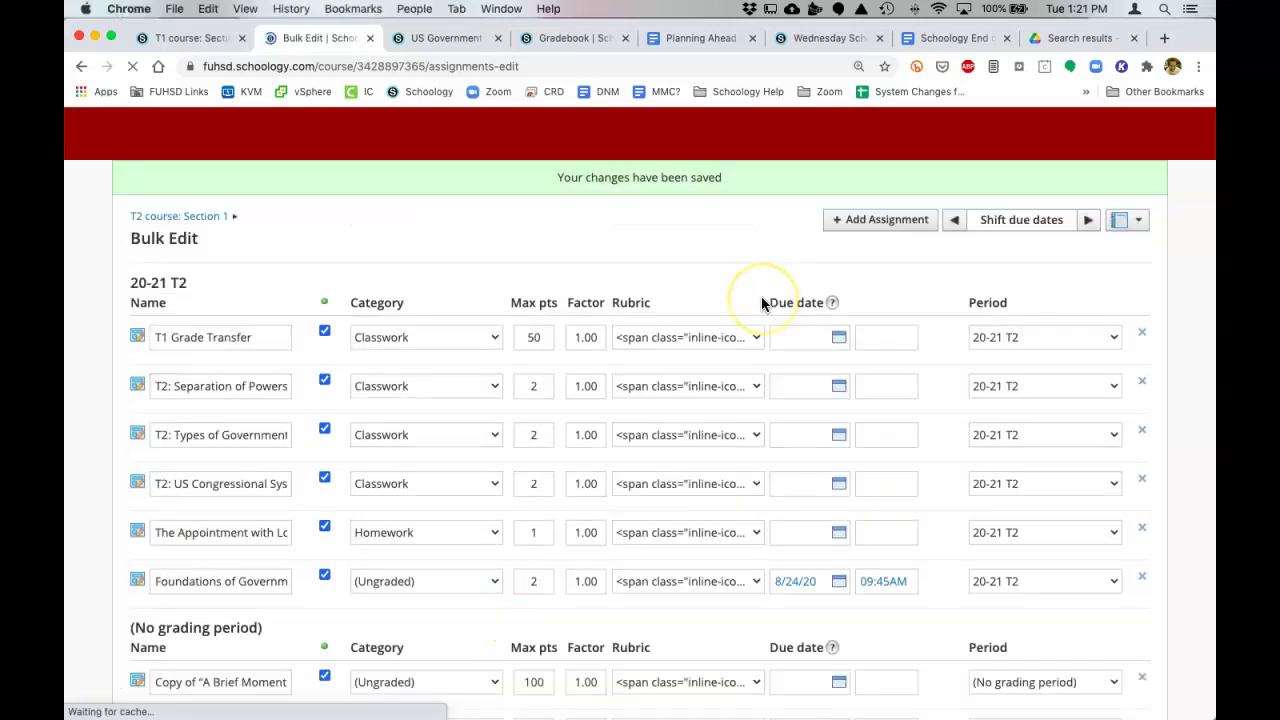
Open the T2 course gradebook and filter it to the 20-21 T2 grading period to check the imported grades.
{"action": "left_click", "coordinate": [190, 216]}
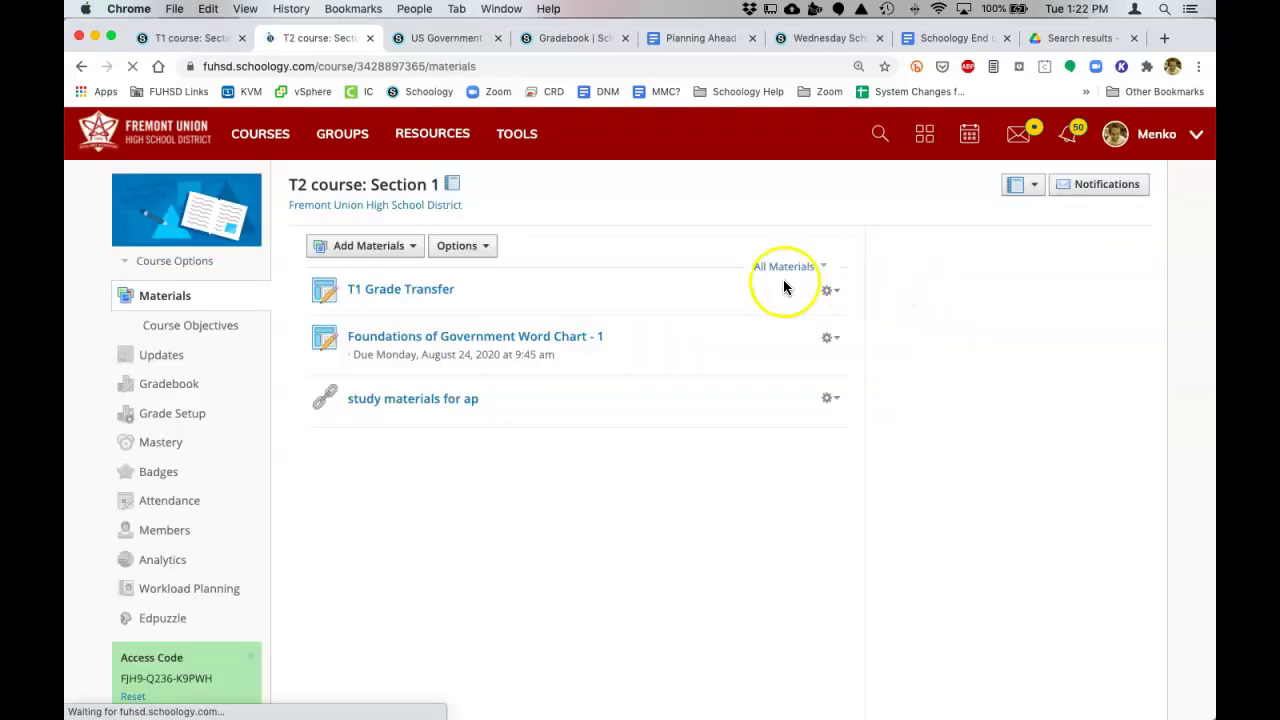
{"action": "left_click", "coordinate": [158, 388]}
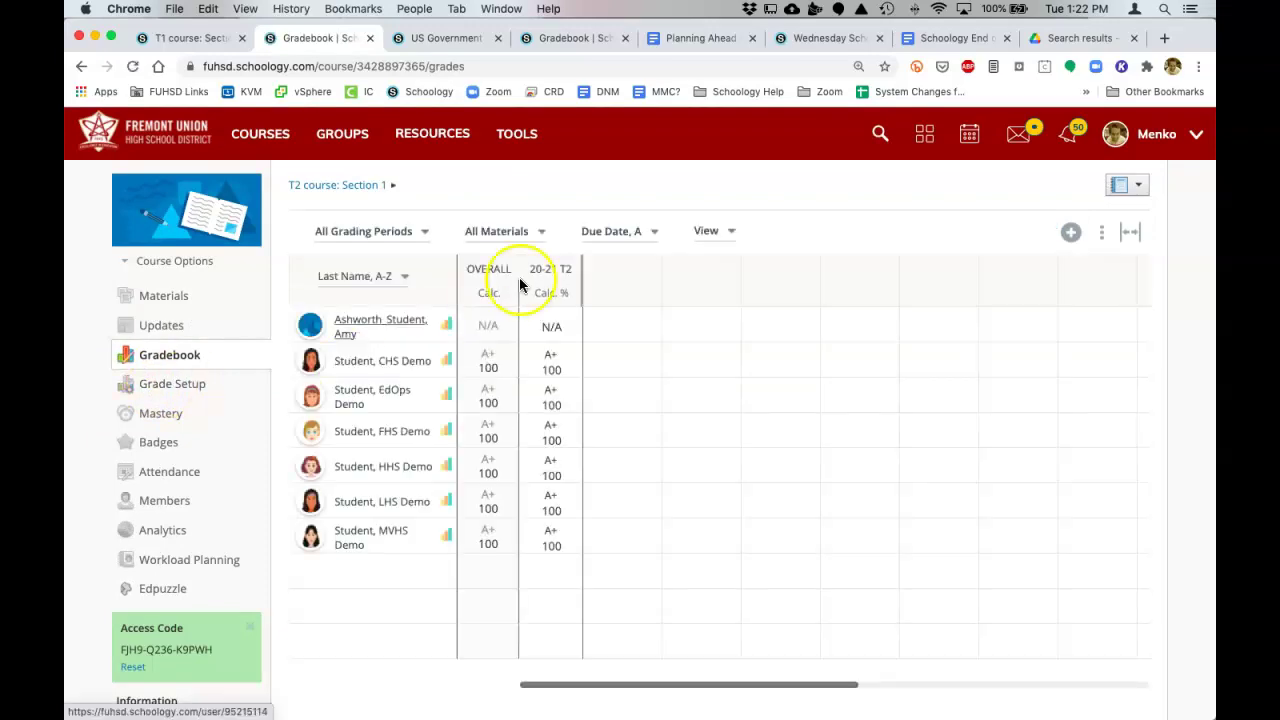
{"action": "left_click", "coordinate": [399, 241]}
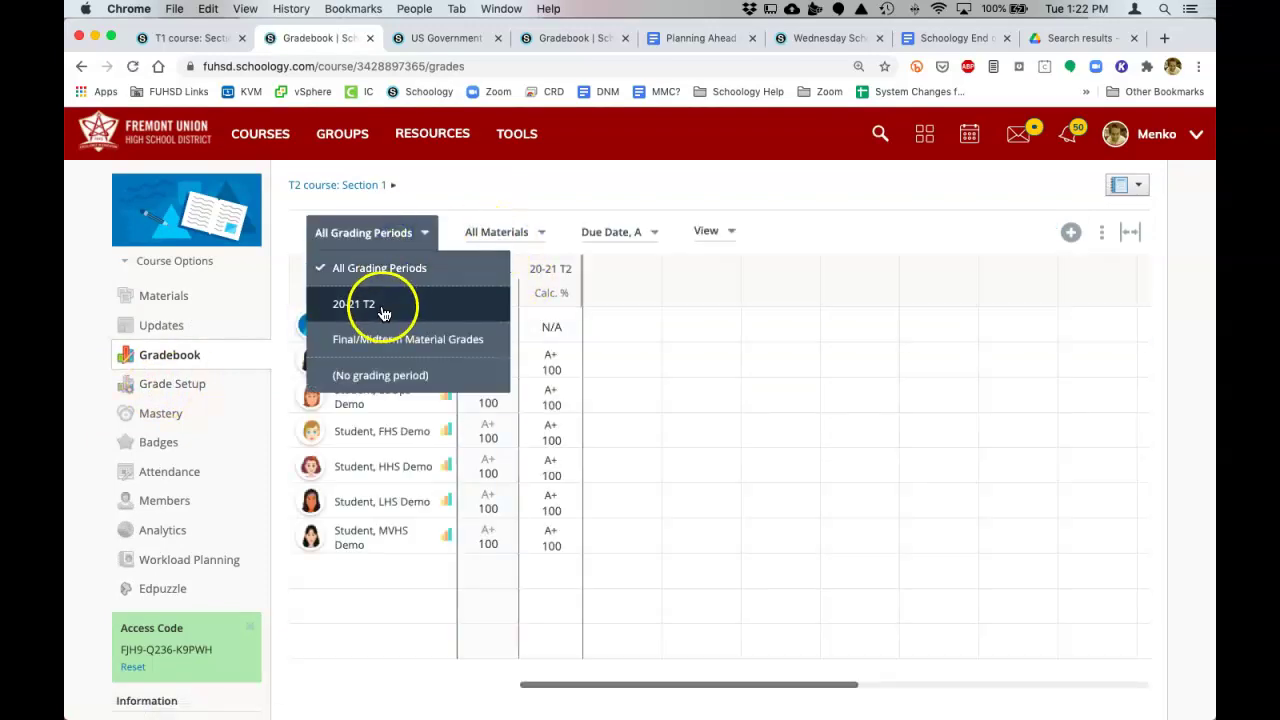
{"action": "left_click", "coordinate": [385, 306]}
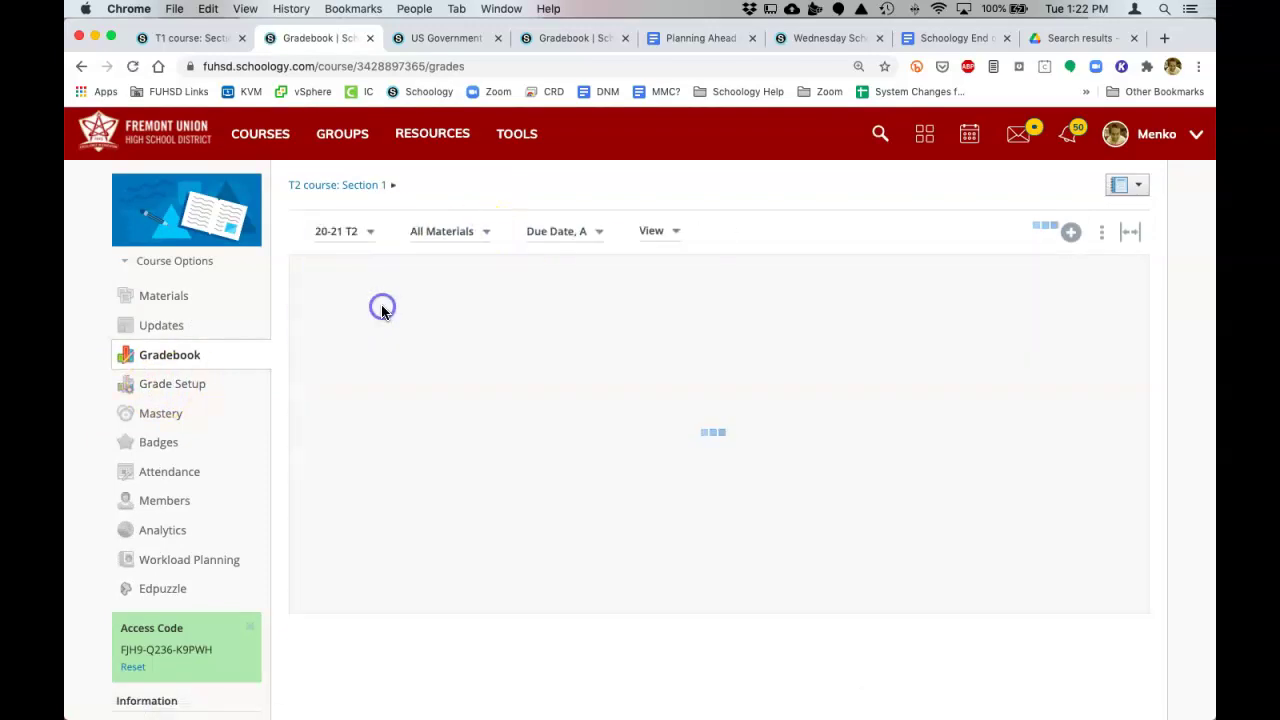
{"action": "left_click", "coordinate": [355, 233]}
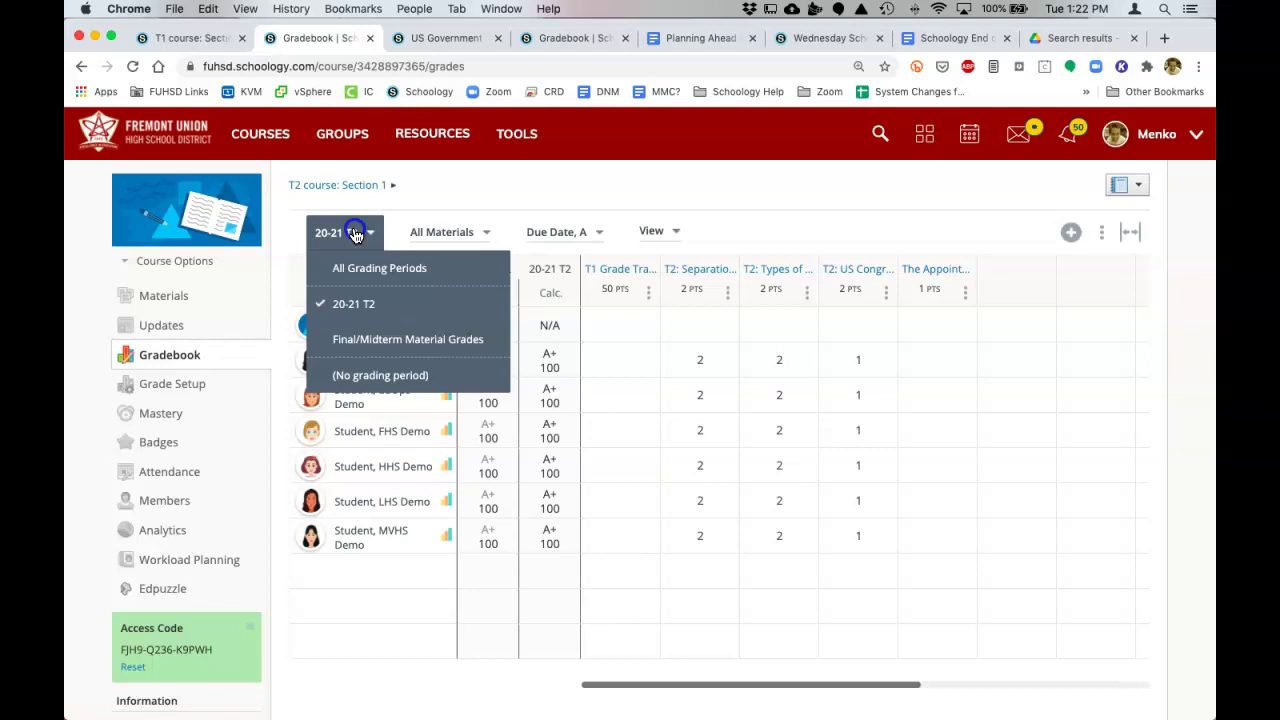
{"action": "left_click", "coordinate": [355, 303]}
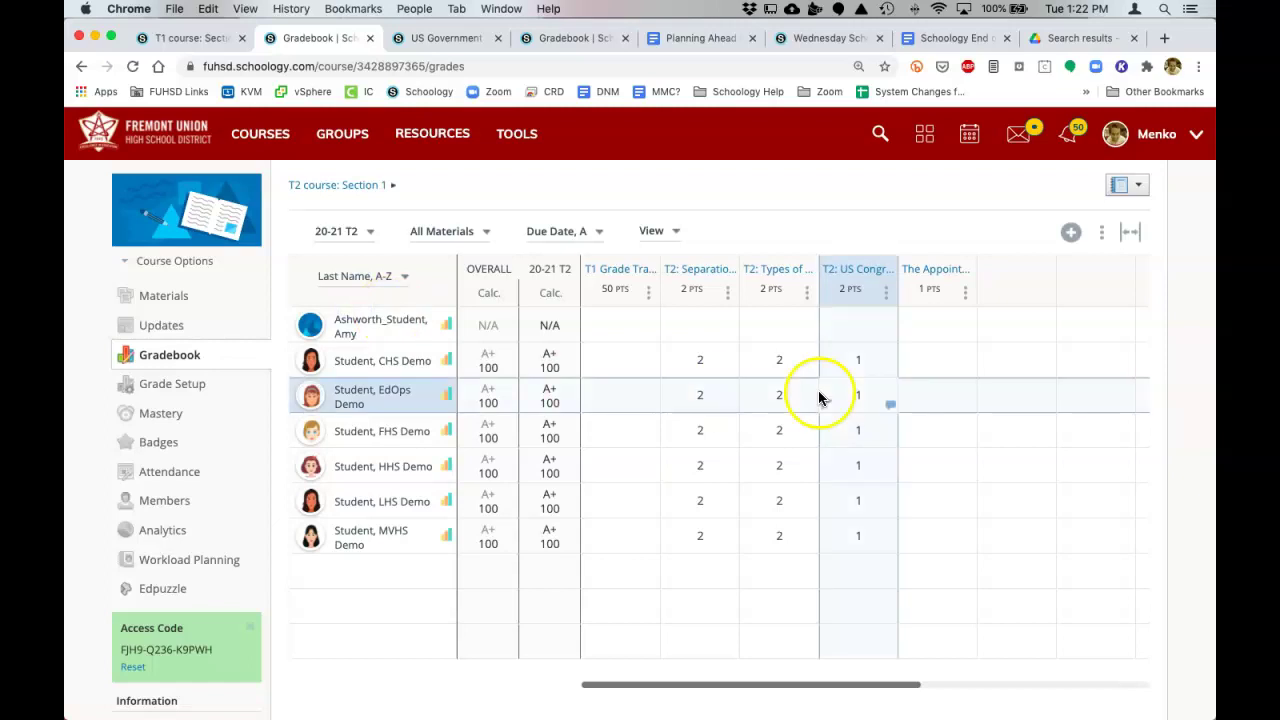